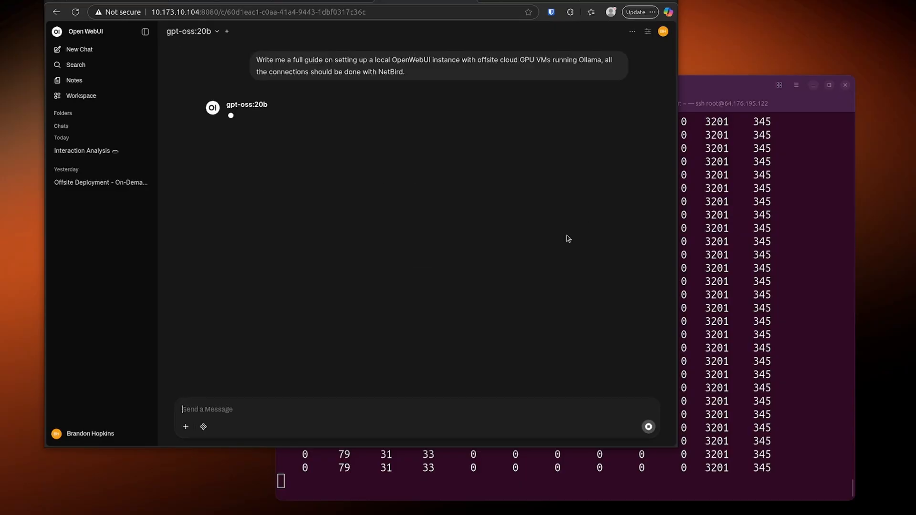
Step: Run curl against port 11434 on digitalocean-ai-ubuntu.hopki.cloud to confirm Ollama is running there
click(756, 206)
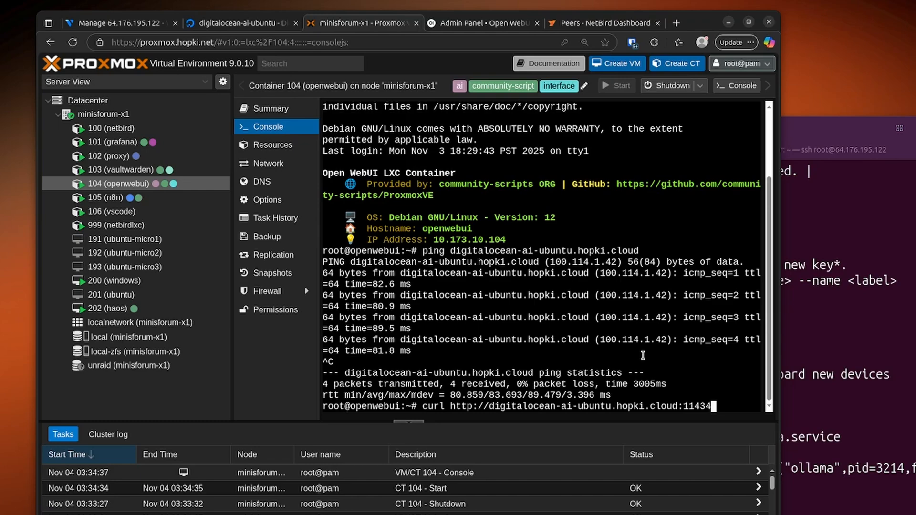
key(Return)
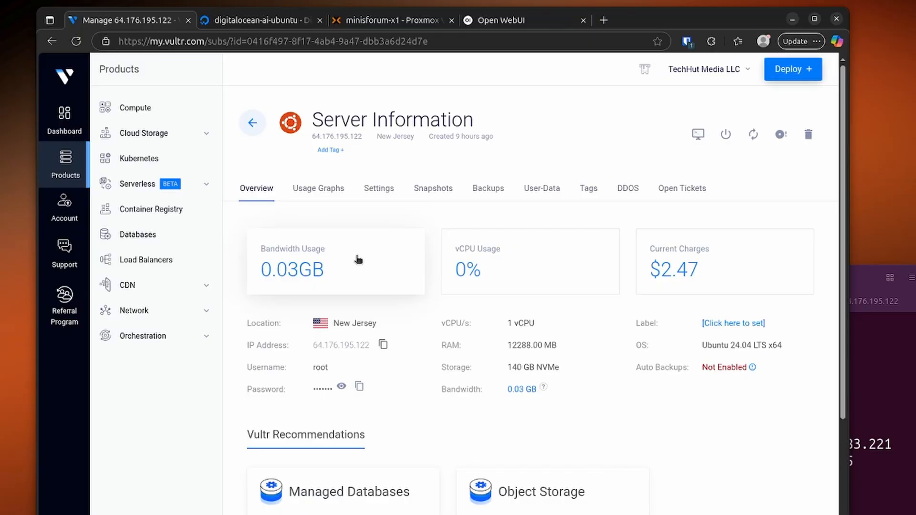
scroll(358, 260, down, 3)
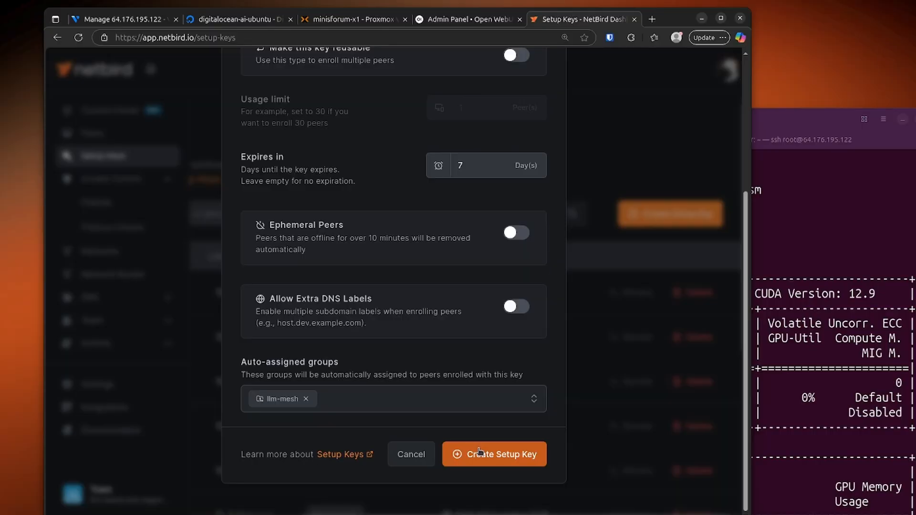
Step: Create the llm-mesh setup key and copy its curl NetBird install command
click(481, 457)
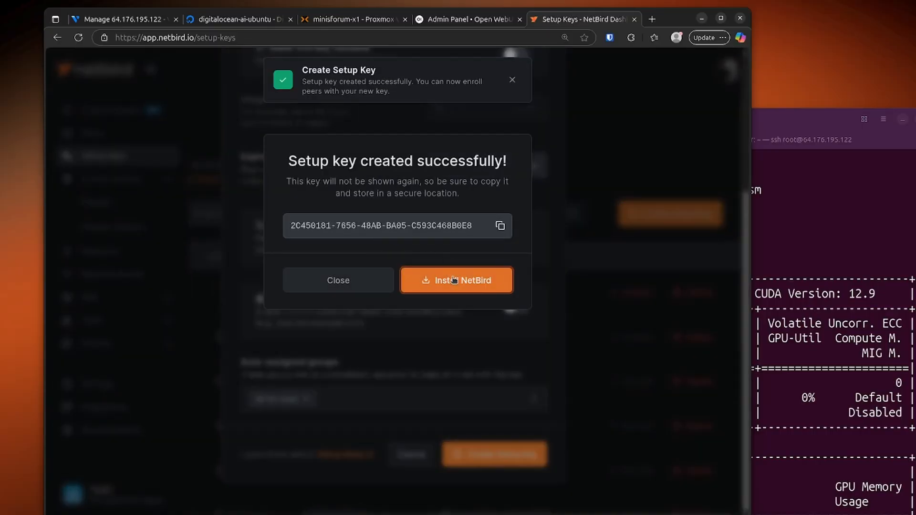
click(456, 282)
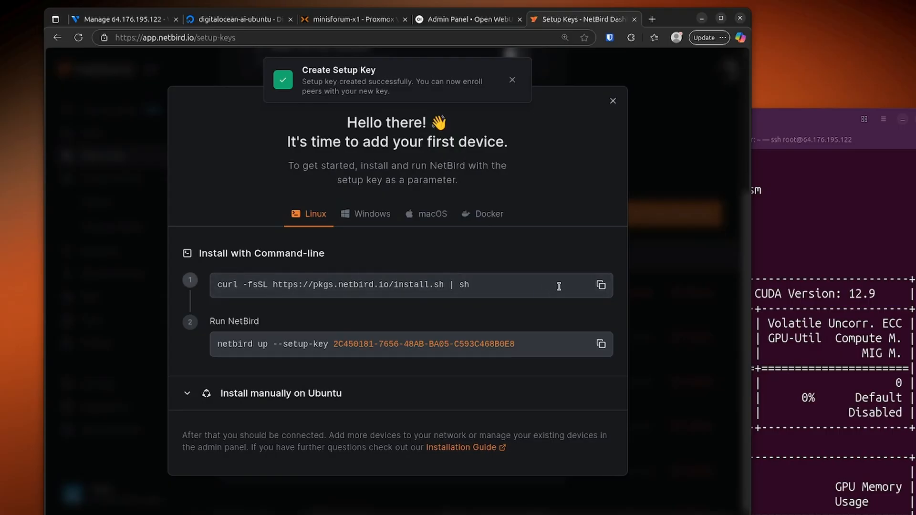
click(602, 285)
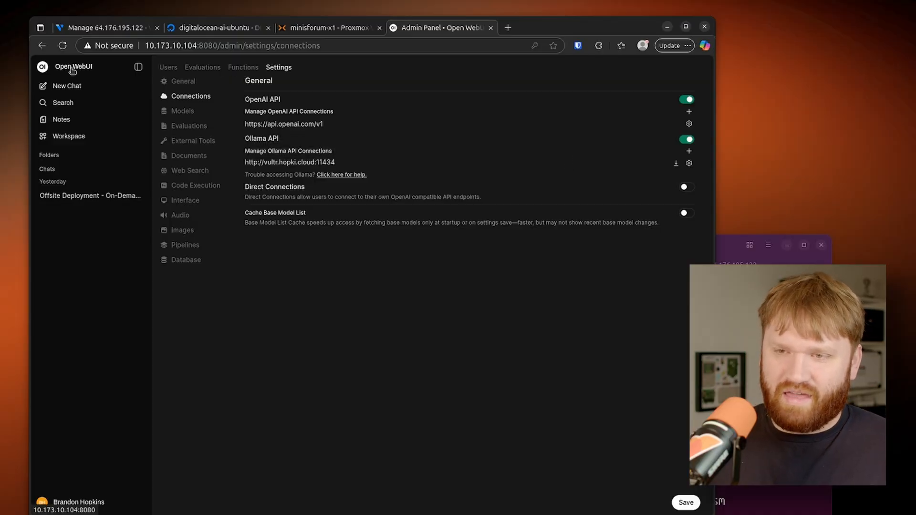
Step: Return to the chat home page, glancing at the Proxmox console and Vultr server details on the way
click(73, 66)
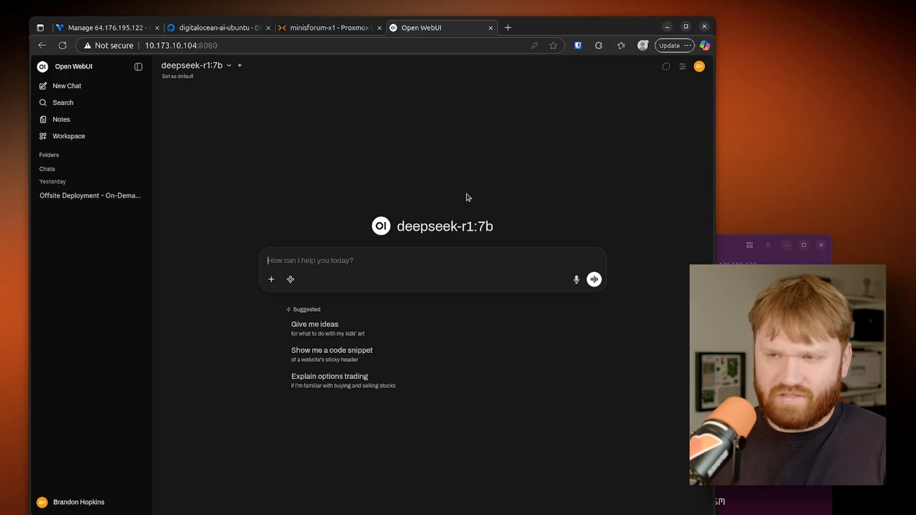
click(327, 28)
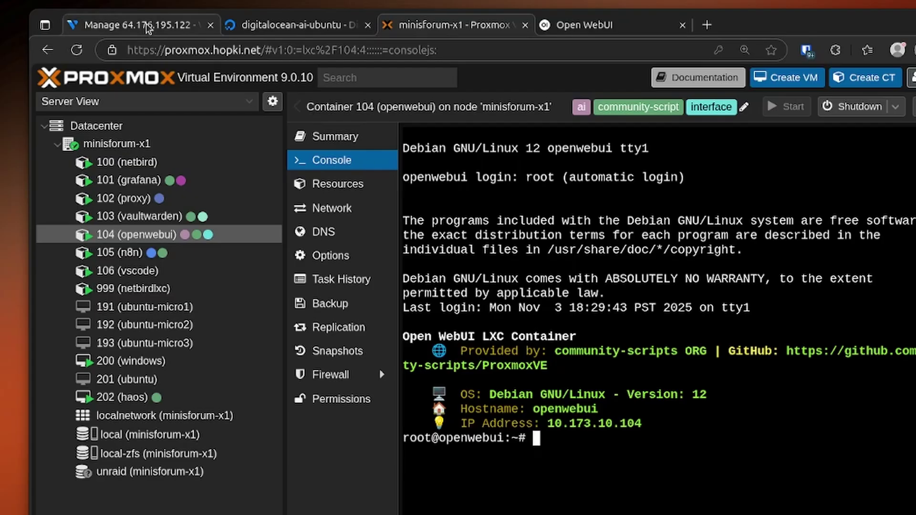
click(148, 27)
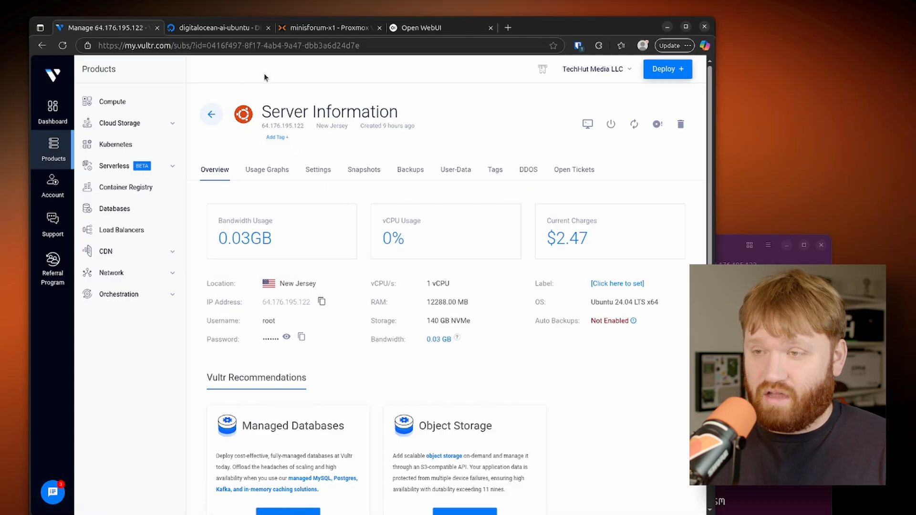
click(430, 27)
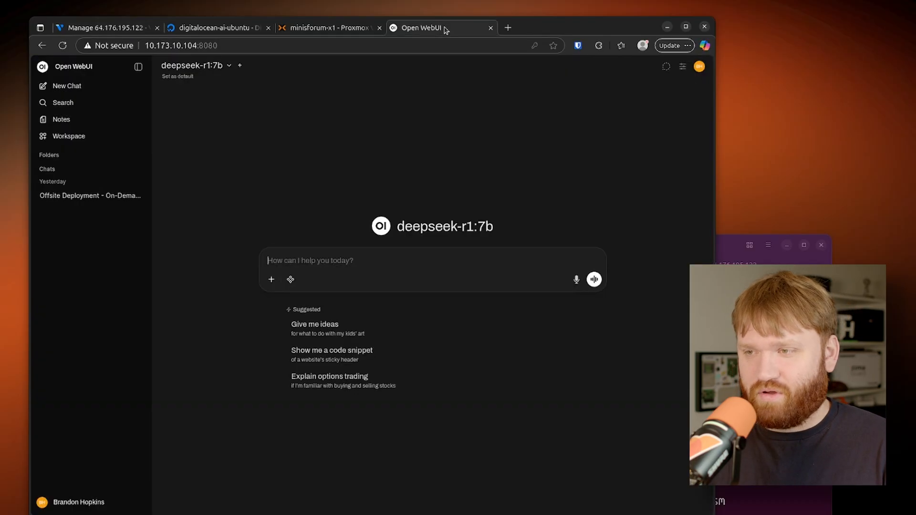
Step: Review the available models and keep deepseek-r1:7b selected for the new chat
click(222, 66)
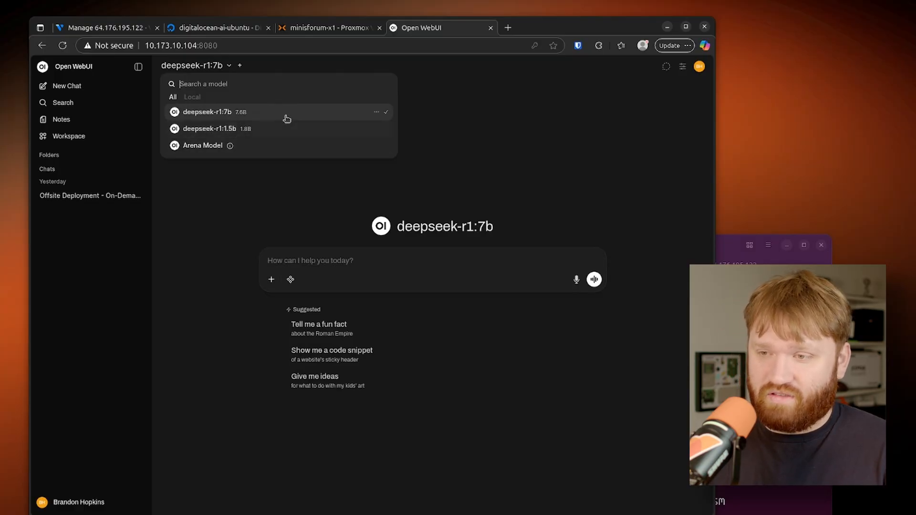
click(399, 188)
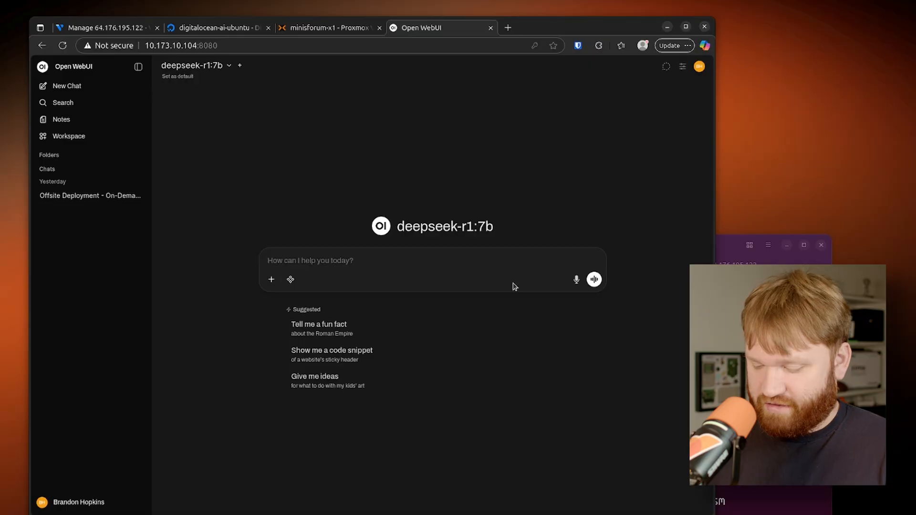
text(What is)
text(ird?)
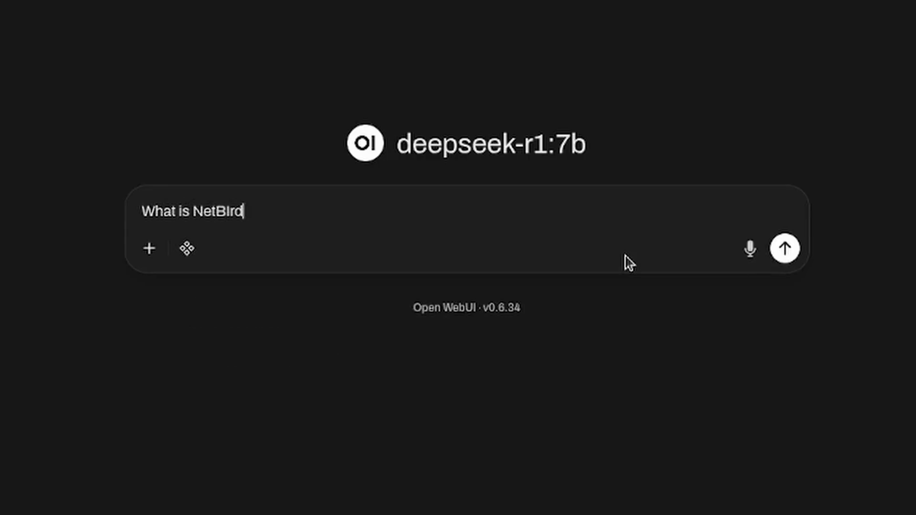
Step: Send "What is NetBird?" to deepseek-r1:7b and get its answer
key(Return)
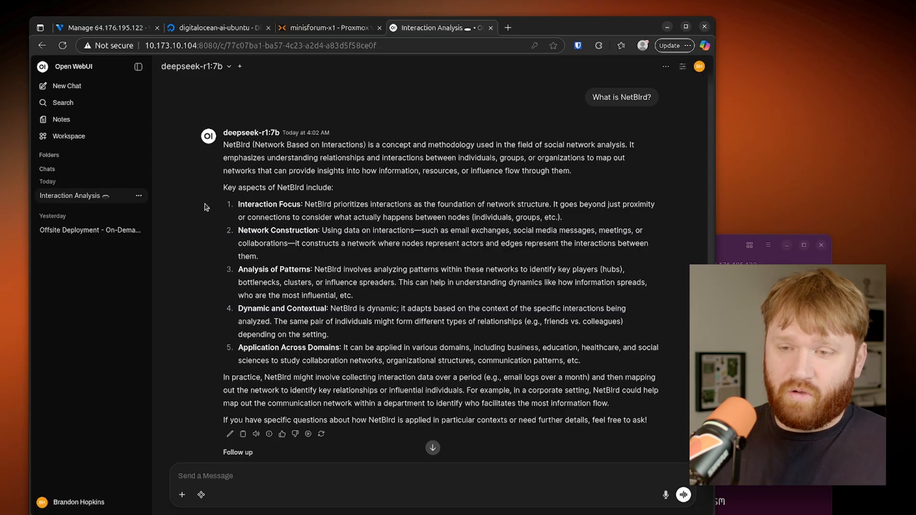
Step: Review the admin Connections settings showing Ollama at vultr.hopki.cloud:11434, then move to the DigitalOcean droplet page
click(79, 502)
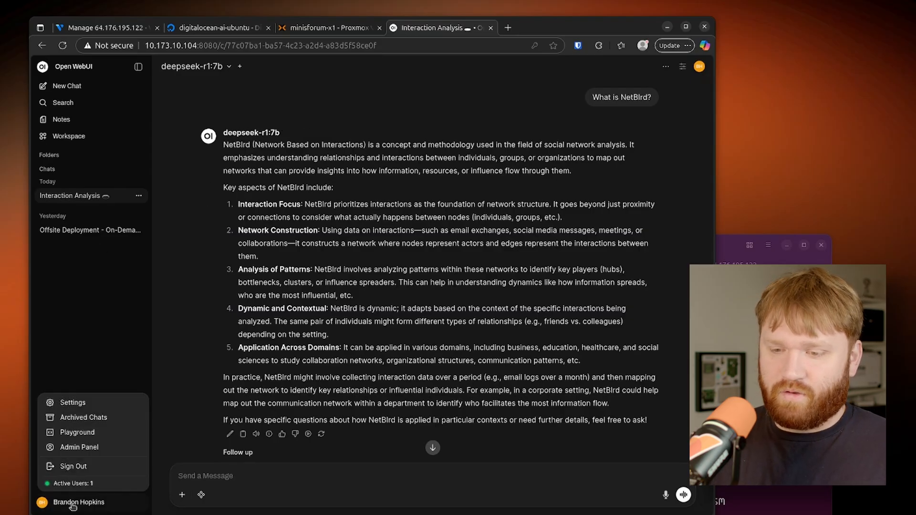
click(72, 403)
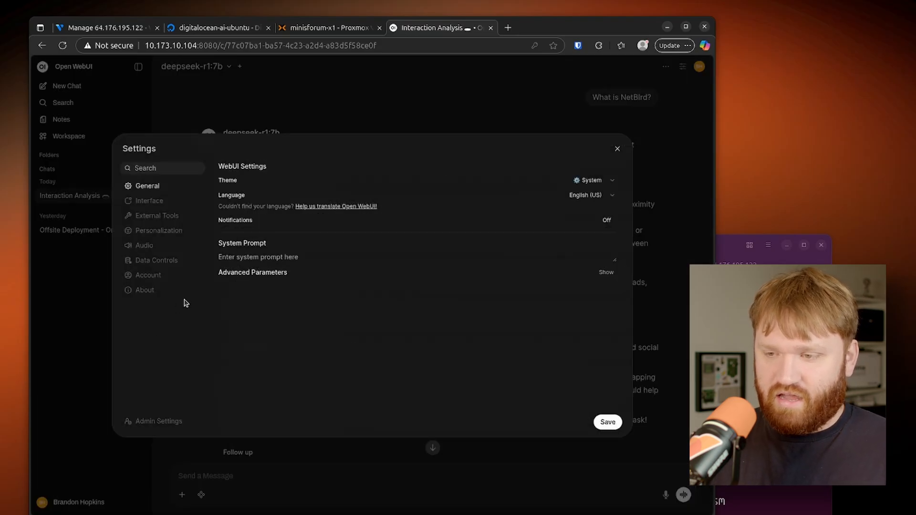
click(158, 422)
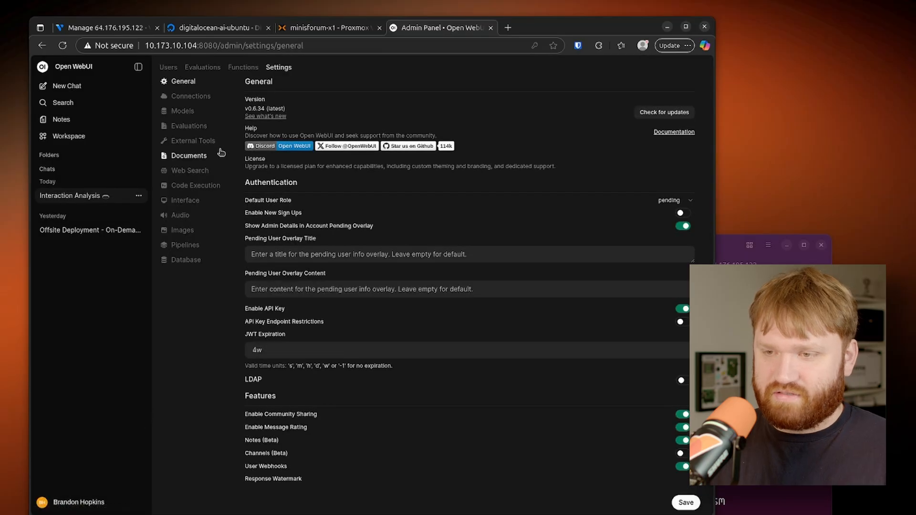
click(191, 96)
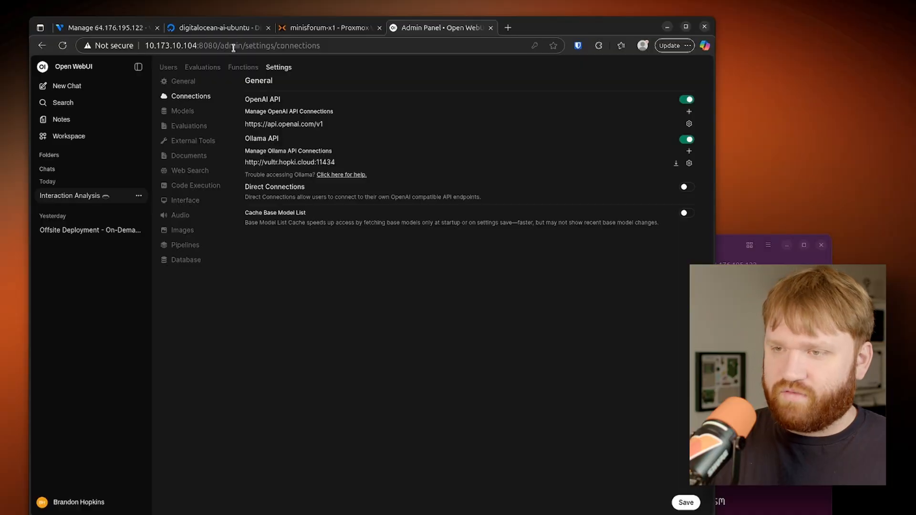
click(215, 27)
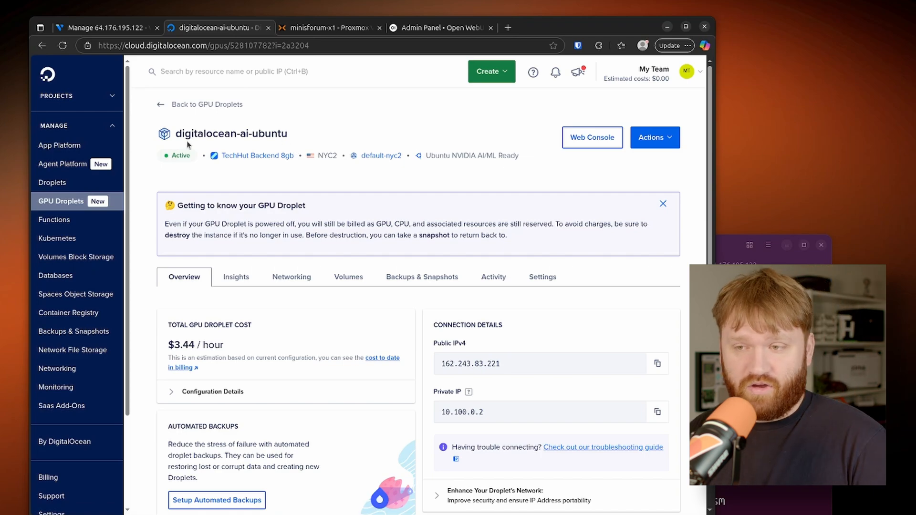
click(561, 446)
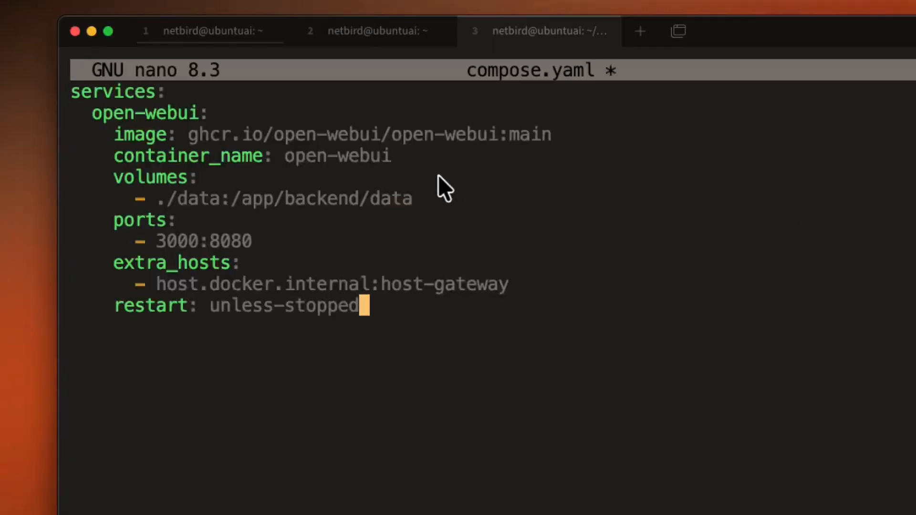
Step: Highlight the 3000:8080 port mapping and ./data volume path in the compose.yaml
drag(264, 237, 130, 241)
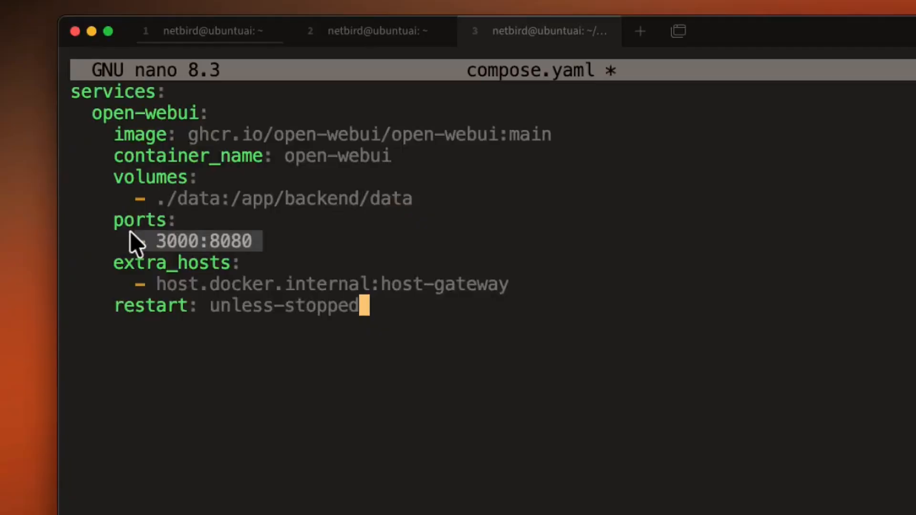
drag(157, 198, 208, 198)
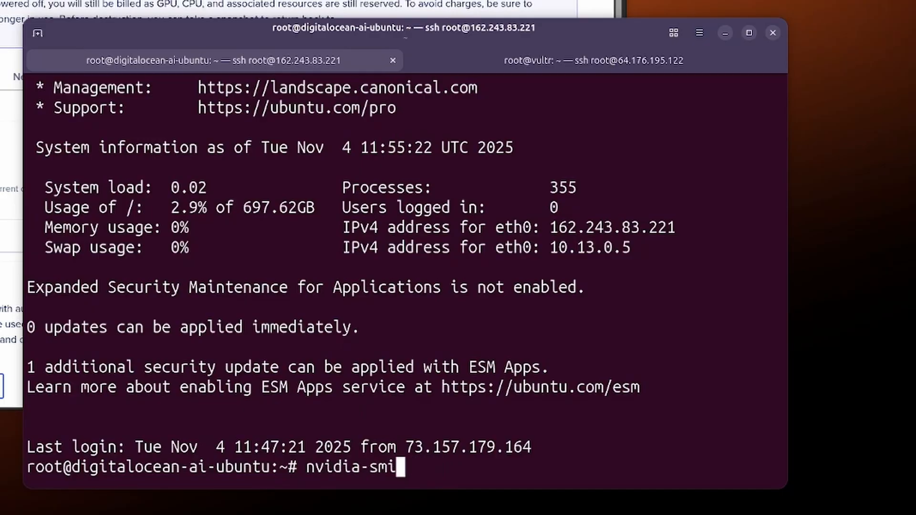
Step: Run nvidia-smi full-screen and highlight the idle NVIDIA H200 GPU in its output
key(Return)
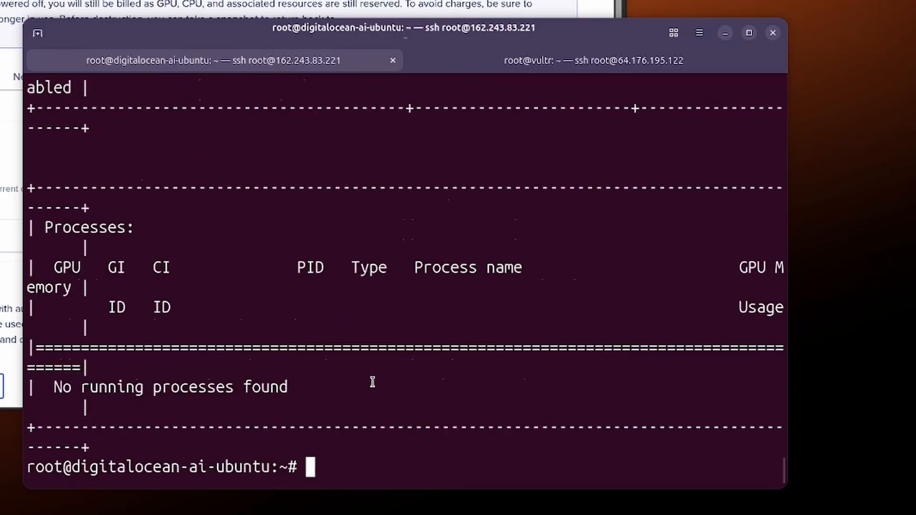
key(F11)
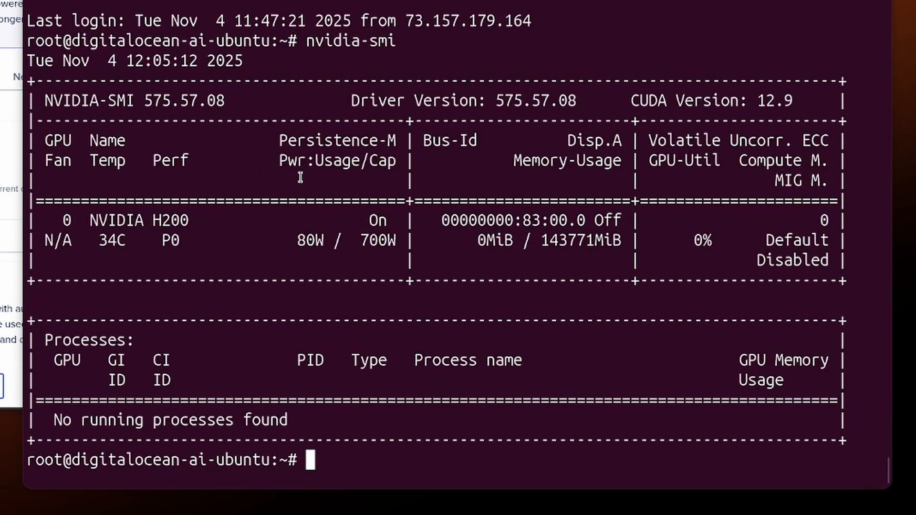
drag(103, 220, 188, 221)
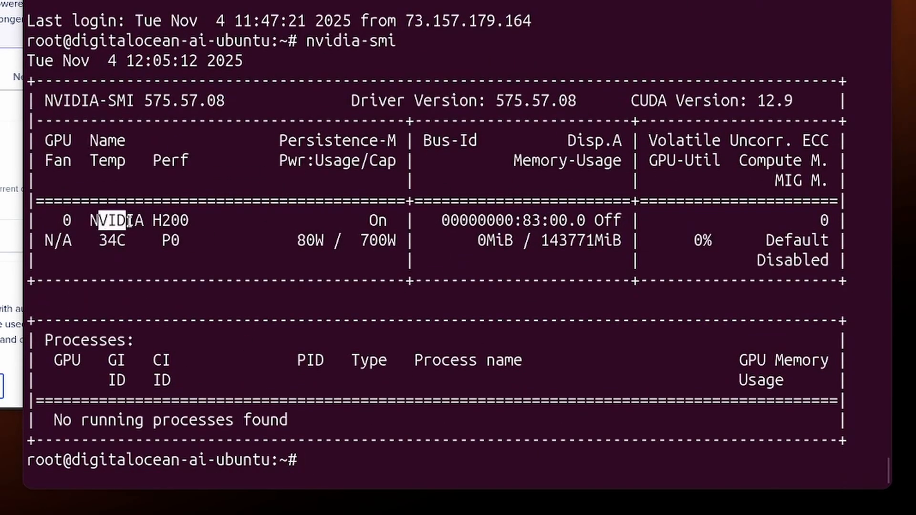
click(210, 221)
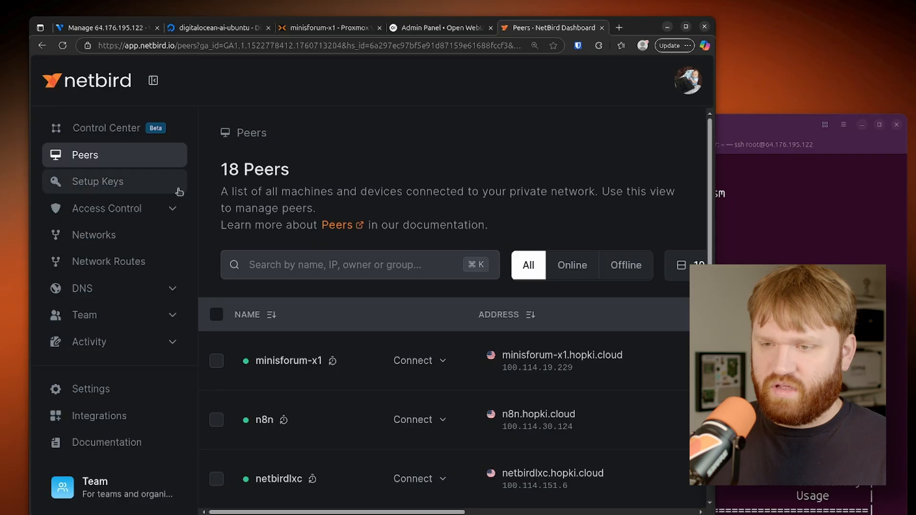
Step: Review the LLM Mesh access control policy in the policies list
click(107, 209)
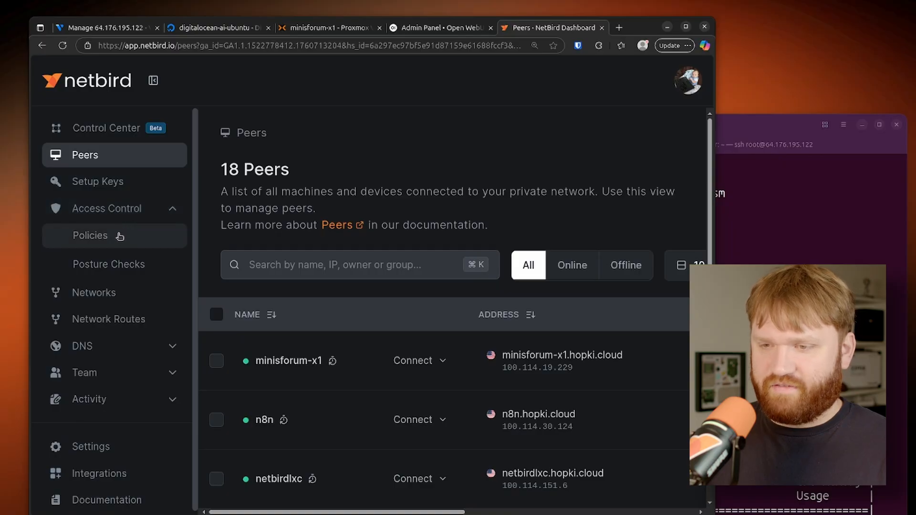
click(90, 236)
scroll(403, 246, down, 3)
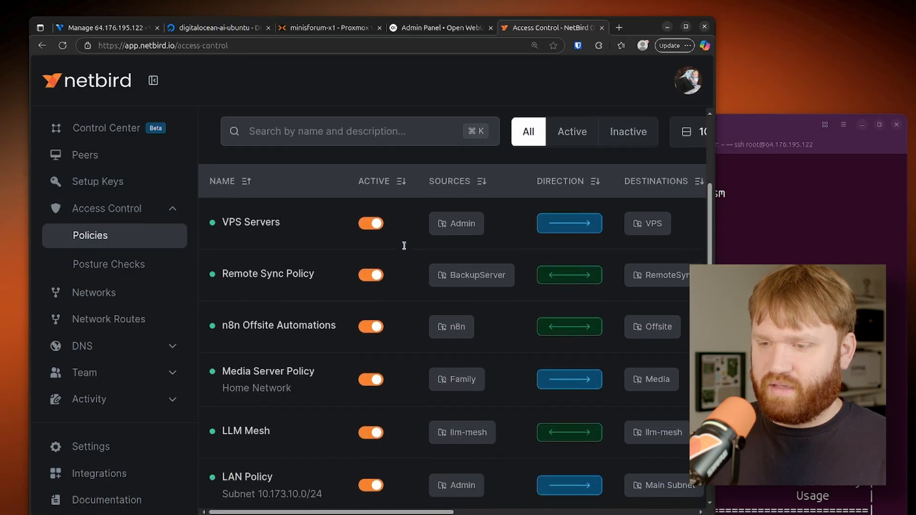
scroll(401, 247, down, 3)
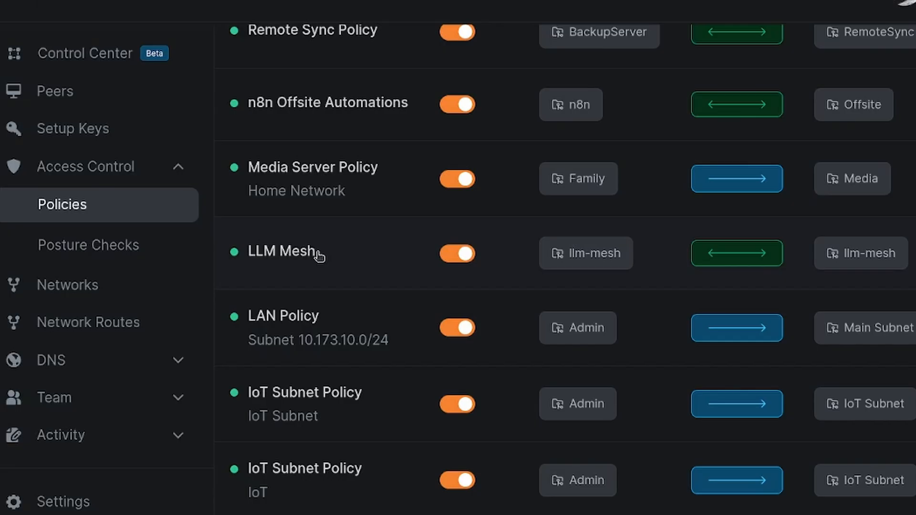
click(316, 271)
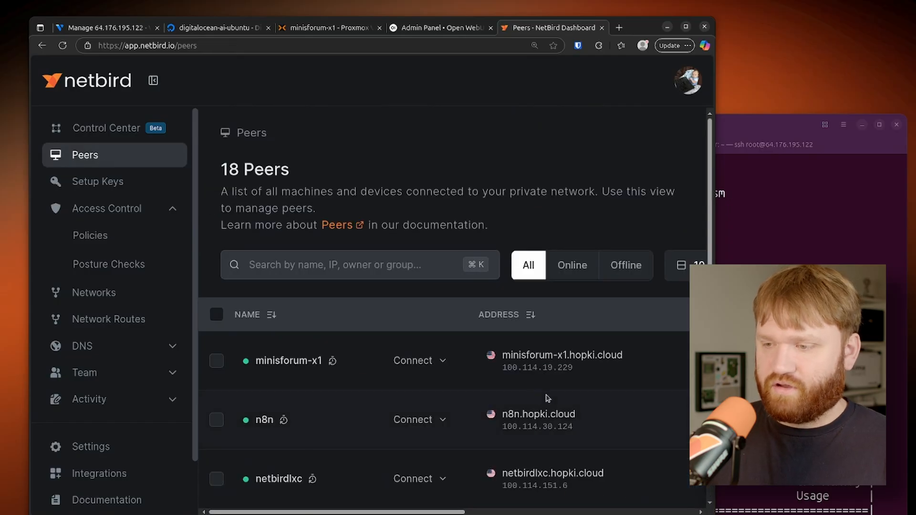
Step: Zoom out to see more peer columns, then move to the Setup Keys page
key(ctrl+minus)
scroll(418, 273, down, 3)
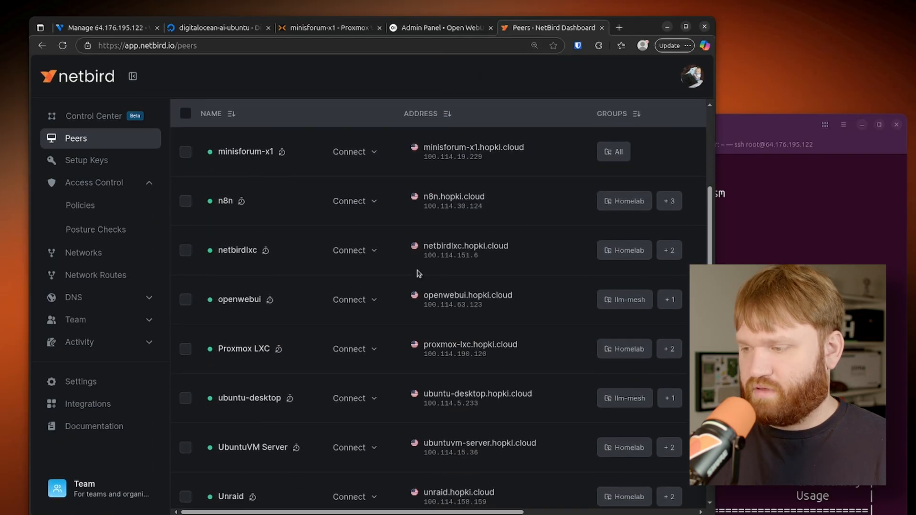
scroll(419, 273, down, 1)
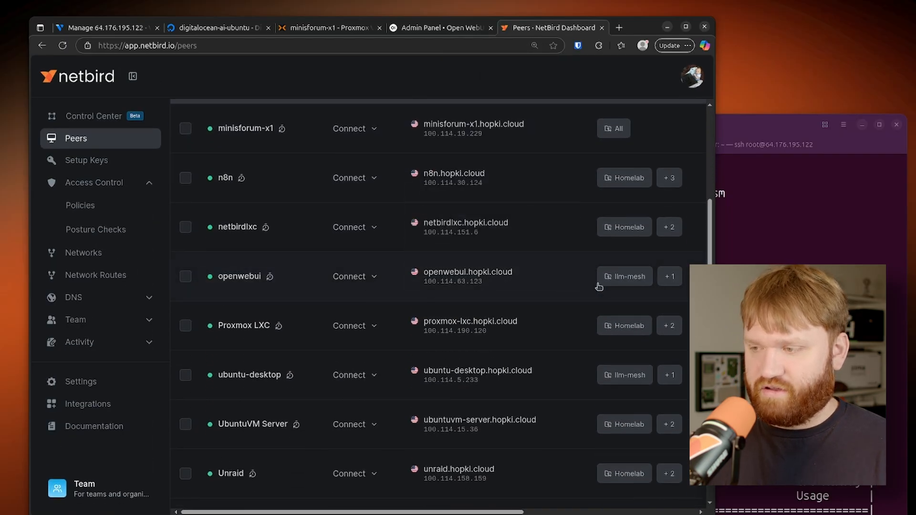
scroll(431, 289, down, 3)
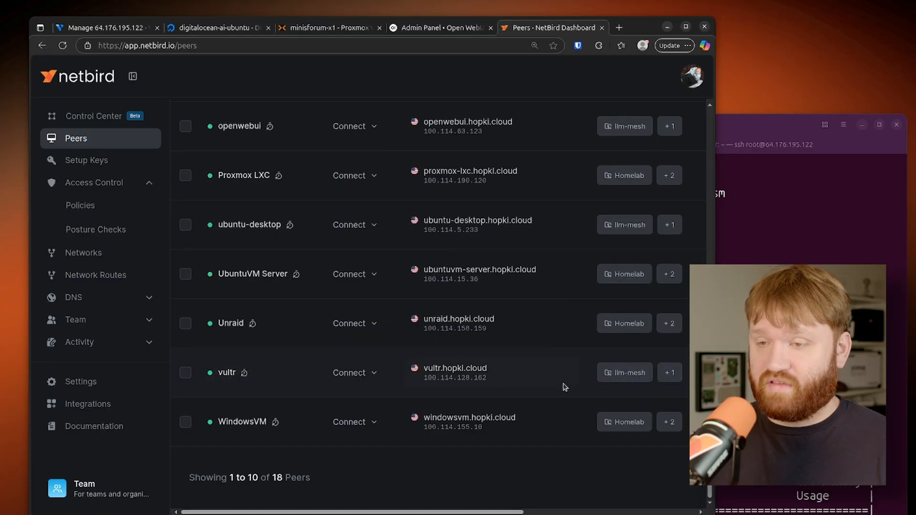
click(87, 160)
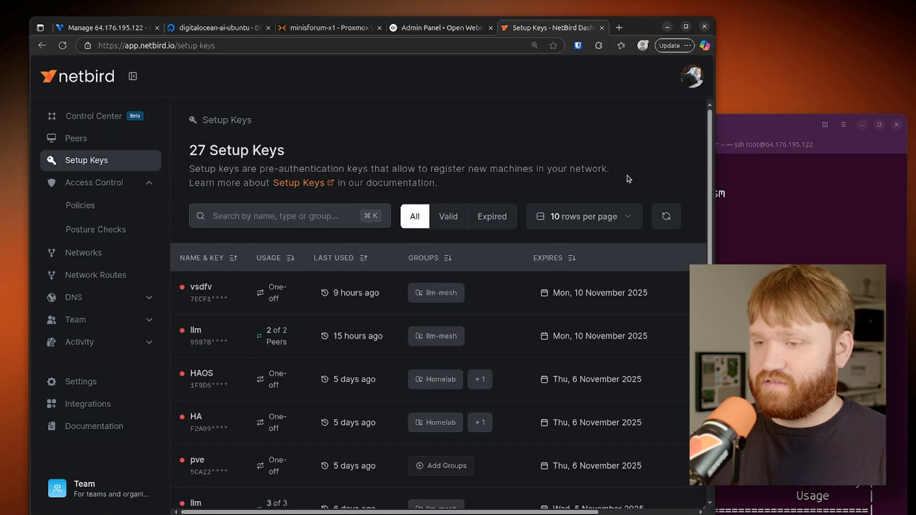
scroll(628, 322, right, 3)
Step: Create a new setup key that auto-assigns the llm-mesh group
click(634, 216)
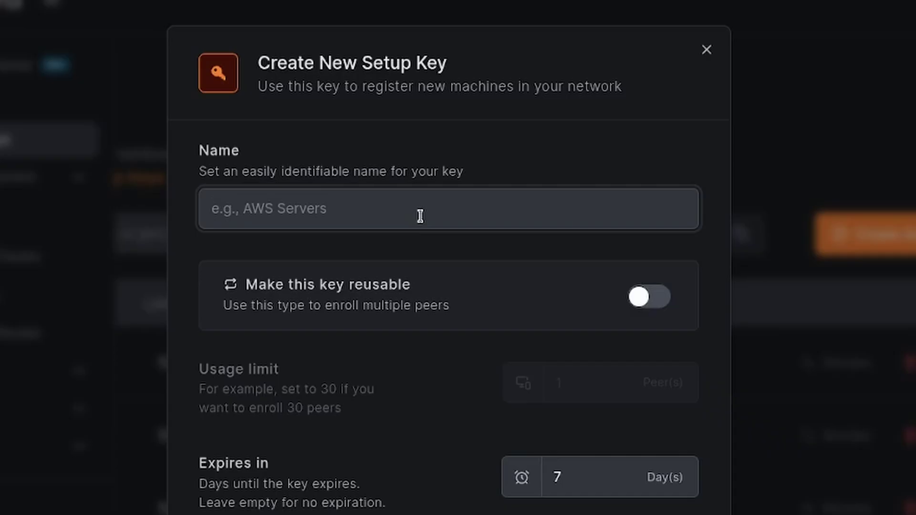
text(do-llm)
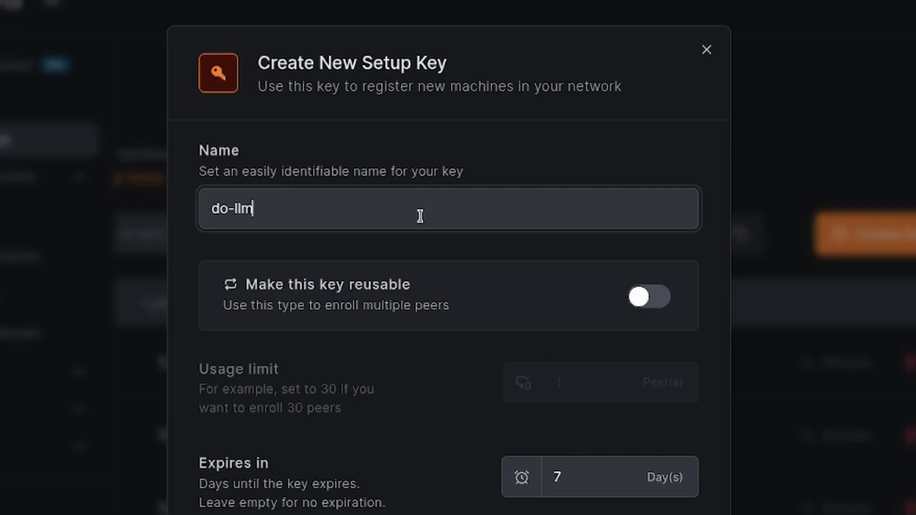
scroll(351, 297, down, 5)
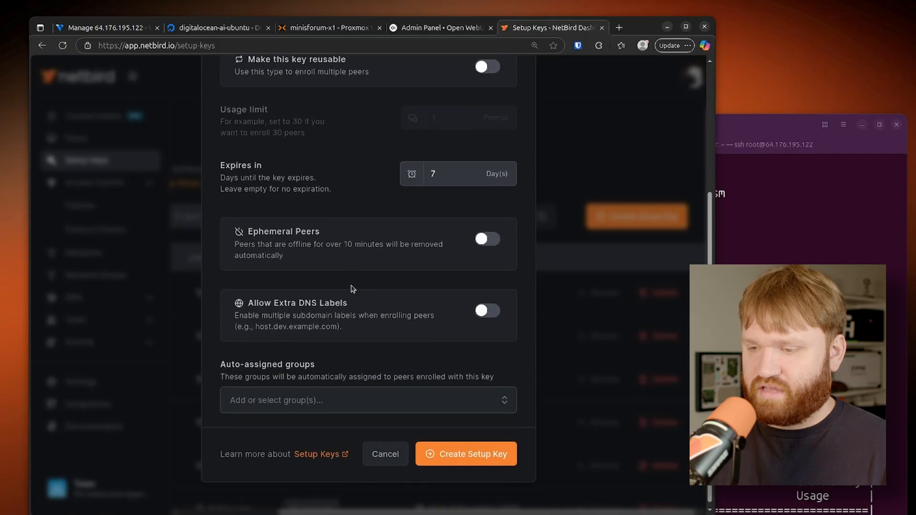
click(299, 400)
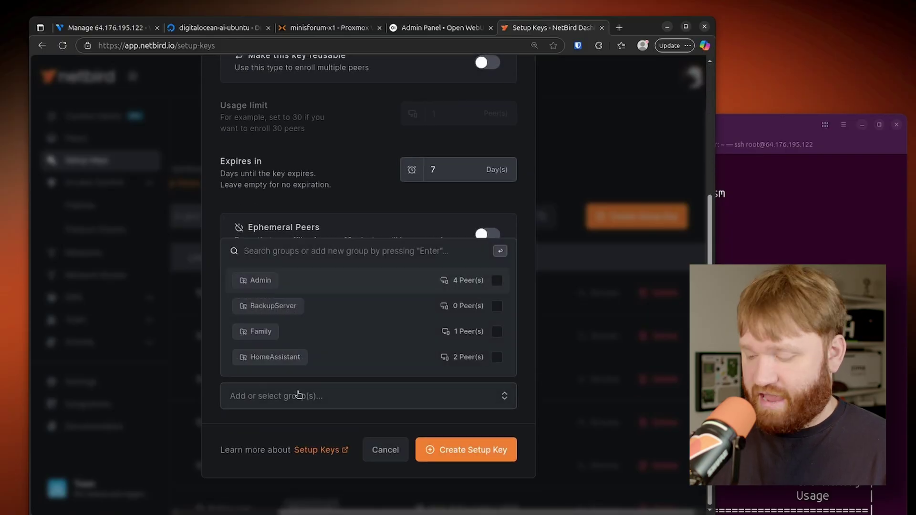
text(l)
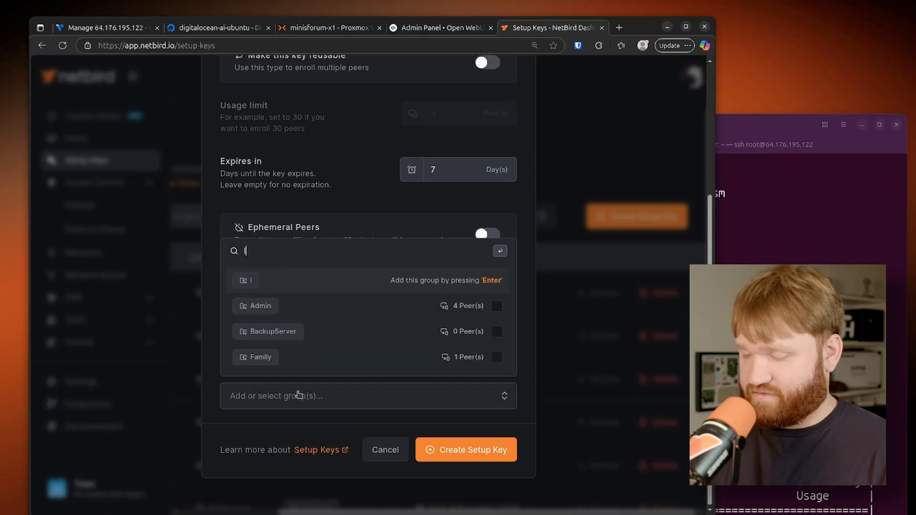
text(l)
click(348, 488)
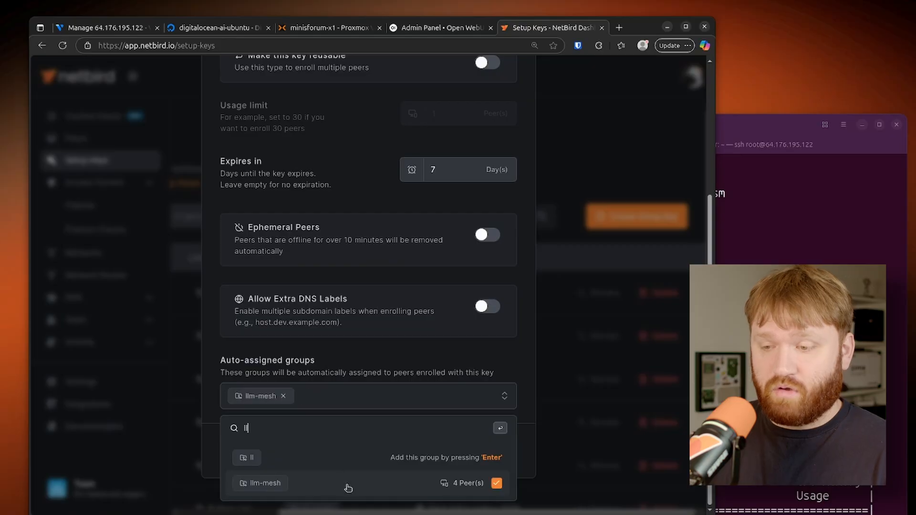
click(424, 366)
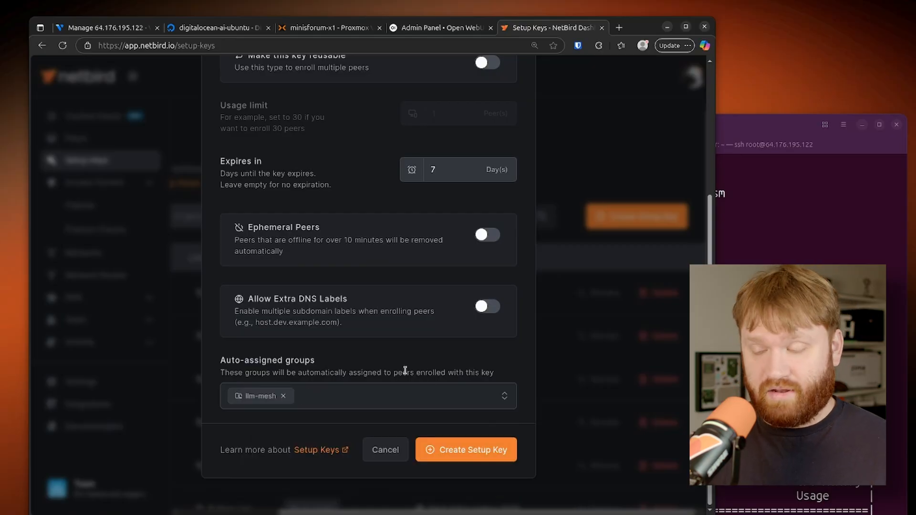
click(466, 450)
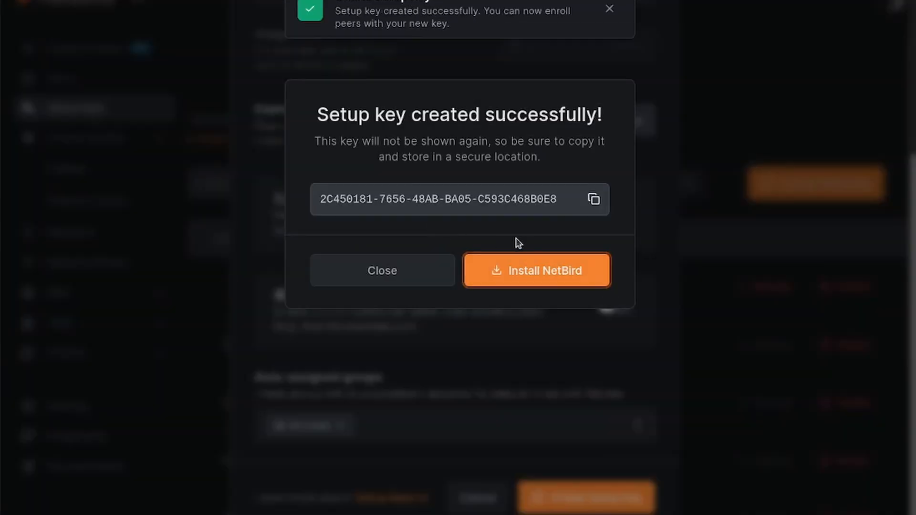
Step: Copy the Linux NetBird install script command for the new key
click(536, 270)
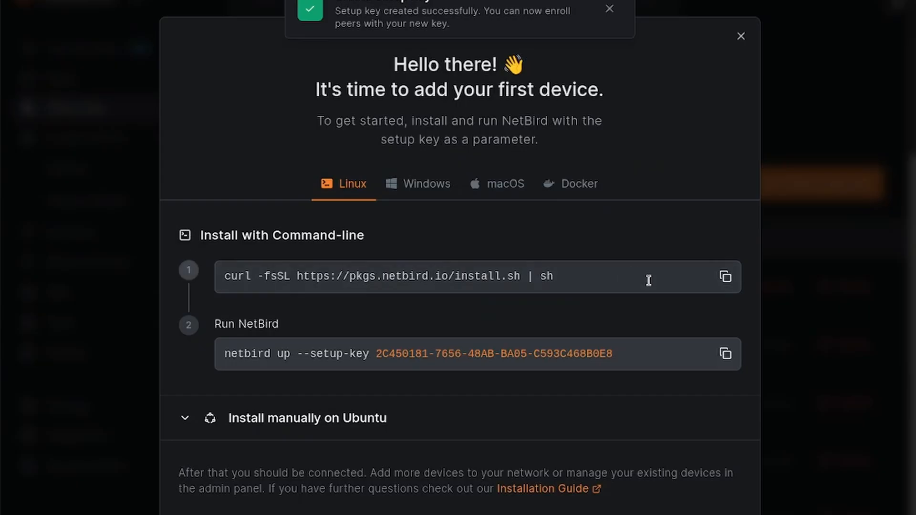
click(725, 277)
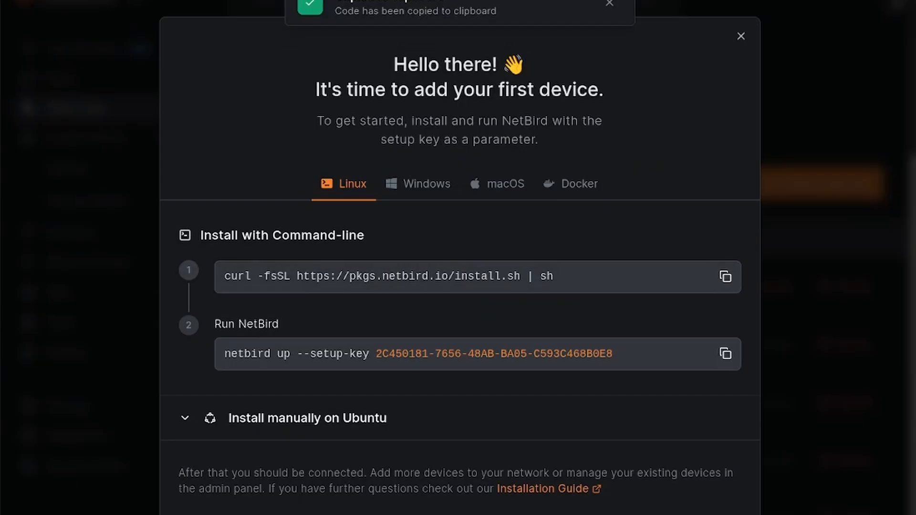
Step: Run the pasted curl NetBird install script on the DigitalOcean VM
key(ctrl+shift+v)
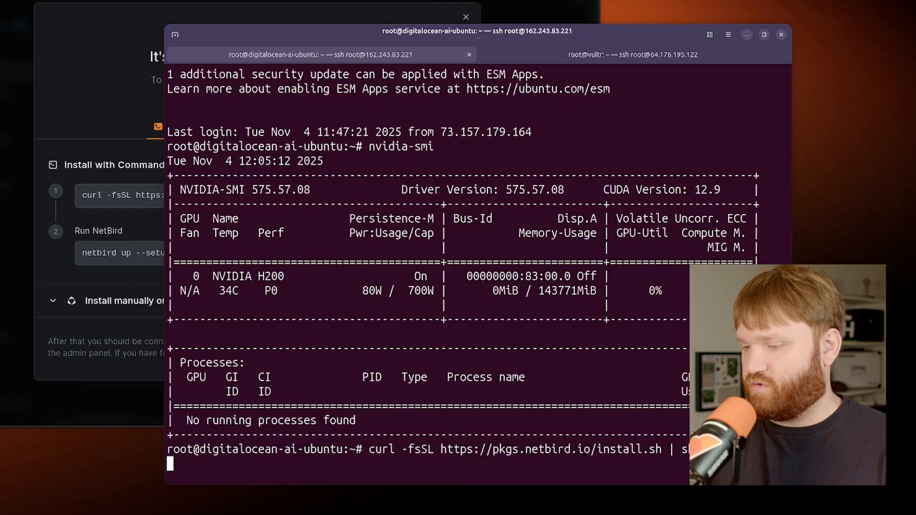
key(Return)
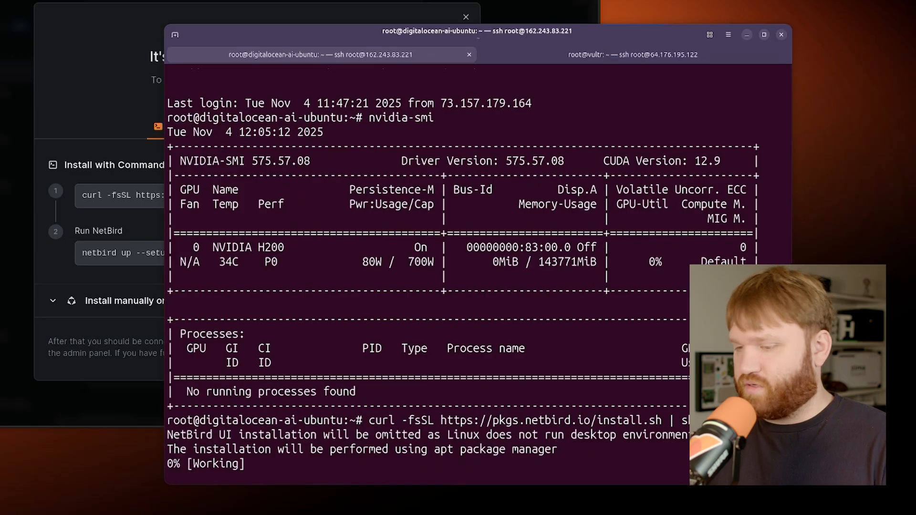
Step: Copy the 'netbird up --setup-key …' command and run it to join the VM to the network
click(108, 218)
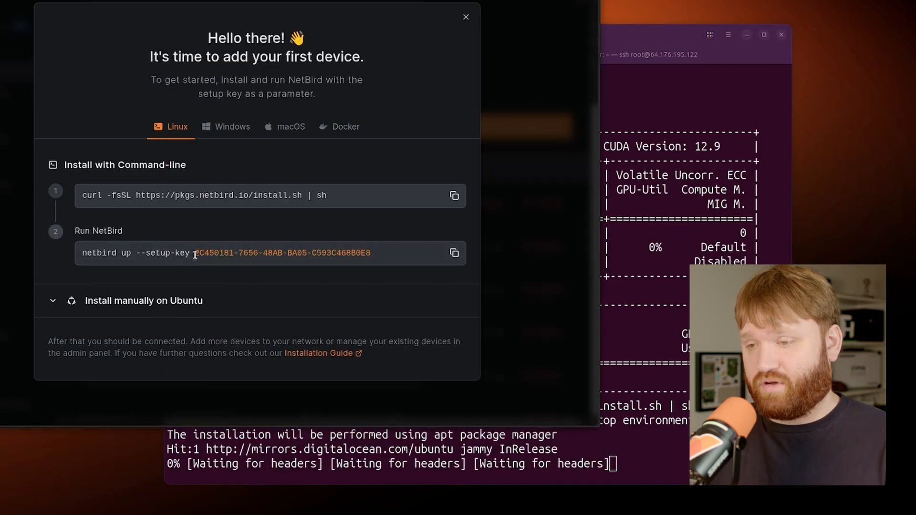
click(455, 252)
key(alt+Tab)
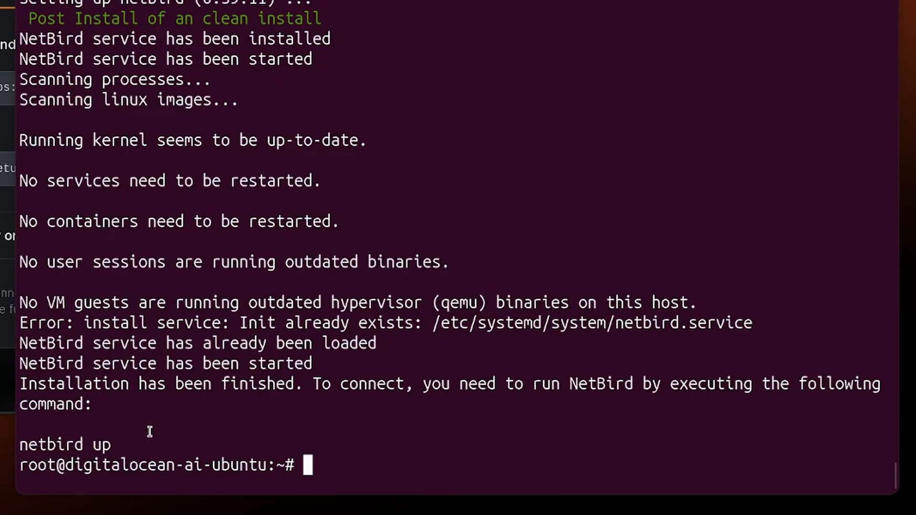
key(ctrl+shift+v)
key(Return)
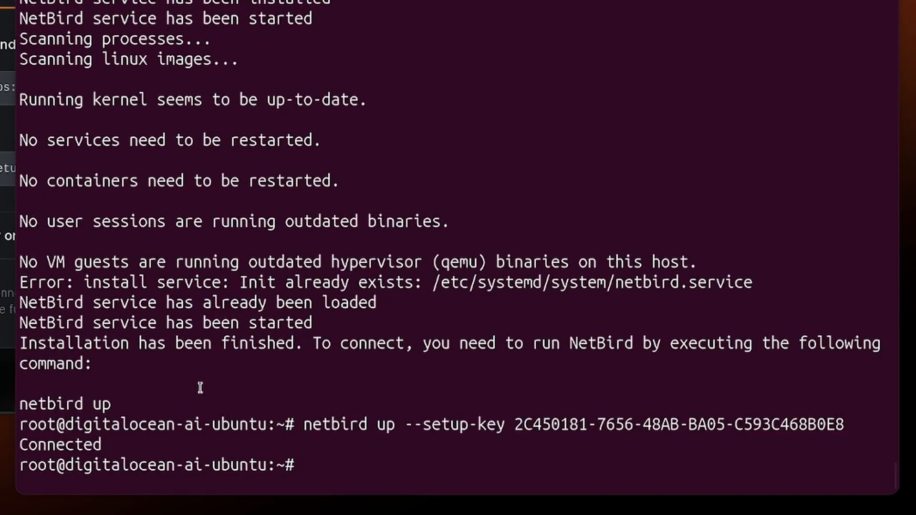
text(netbird stat)
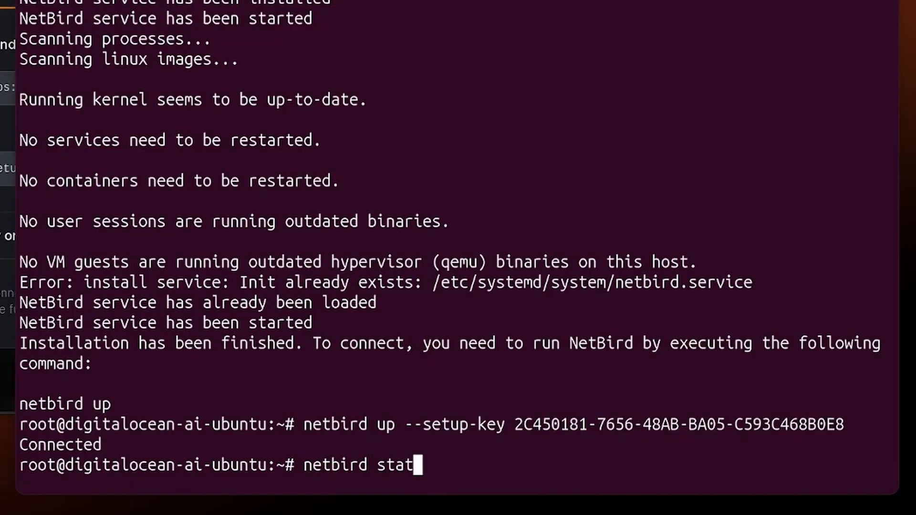
text(us)
Step: Run netbird status and highlight the Peers count 3/4 Connected line
key(Return)
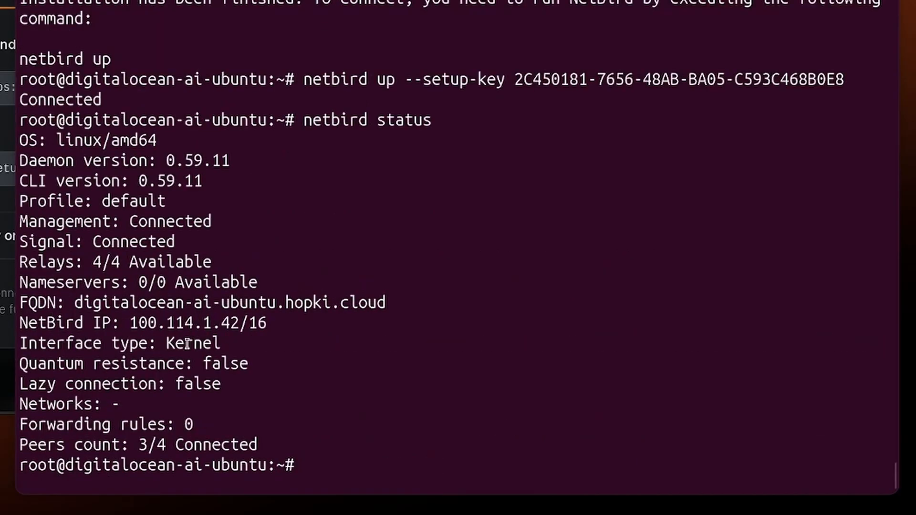
drag(38, 446, 233, 446)
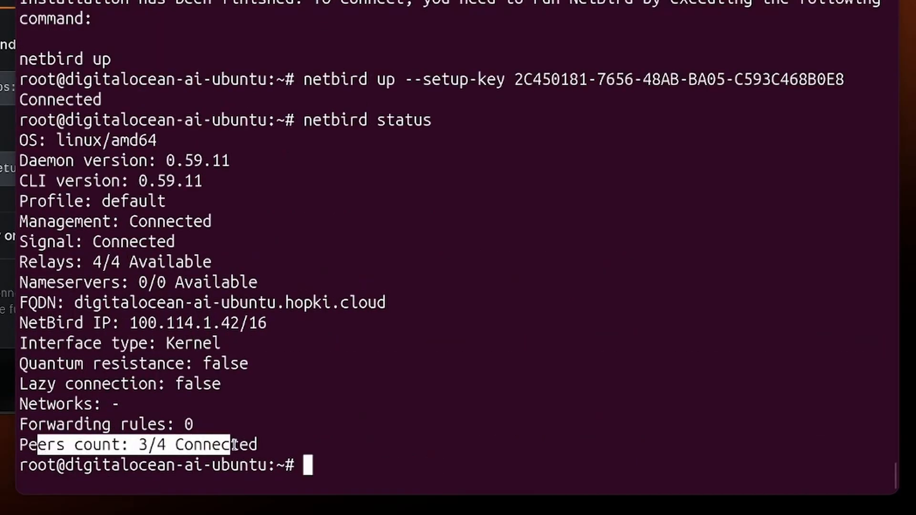
click(226, 449)
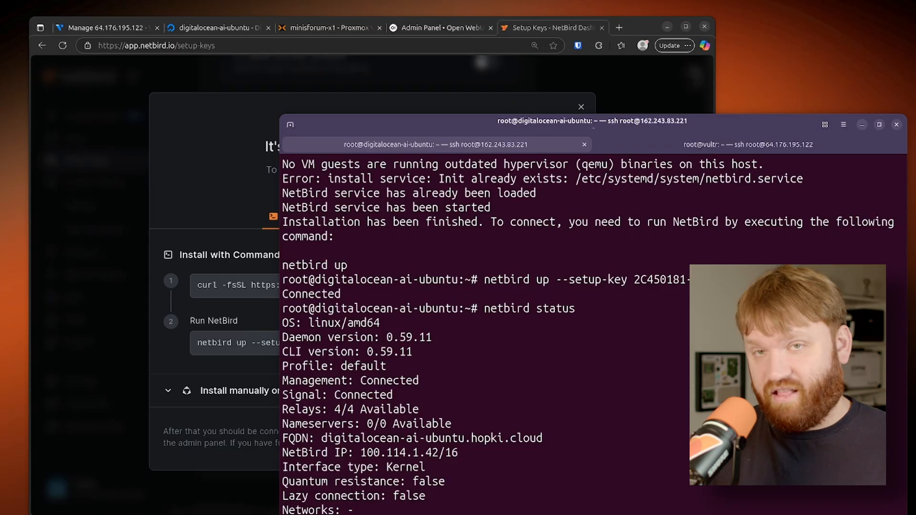
Step: Confirm digitalocean-ai-ubuntu appears among 19 peers and copy the openwebui peer's domain name
click(208, 180)
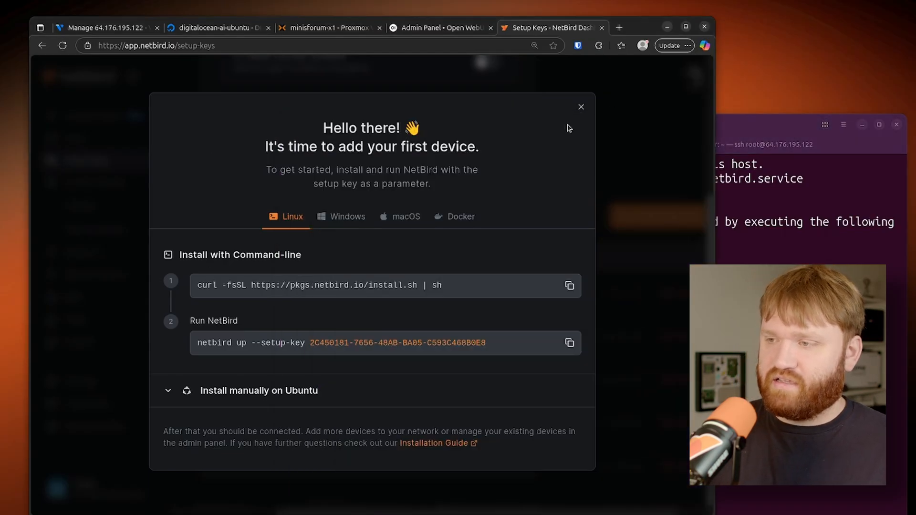
click(581, 108)
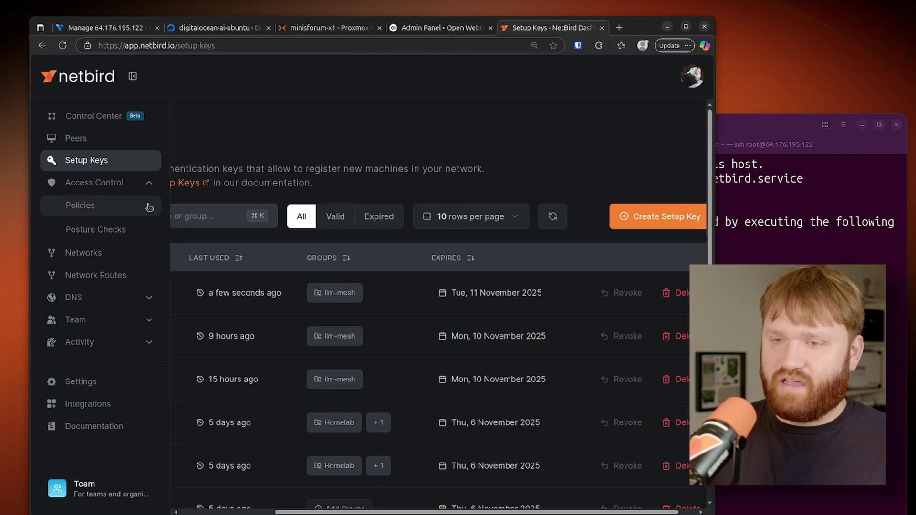
click(77, 139)
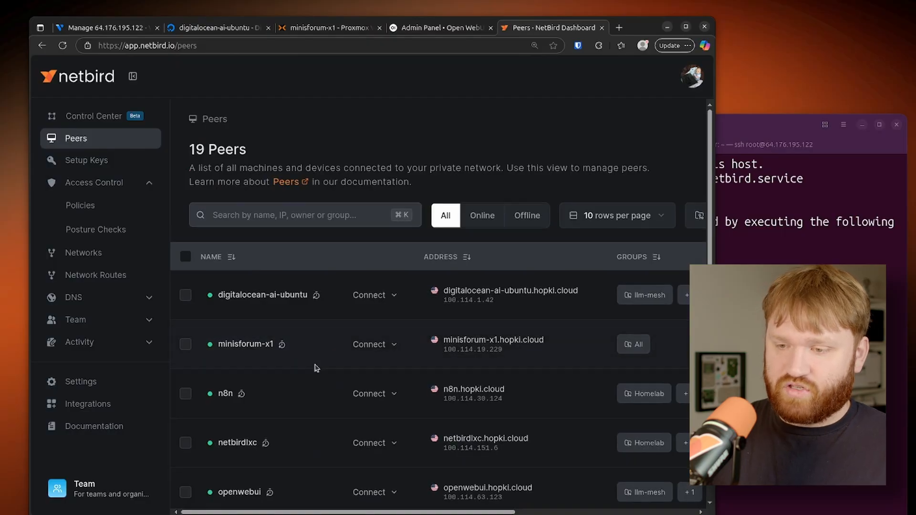
scroll(315, 359, down, 5)
scroll(315, 368, down, 2)
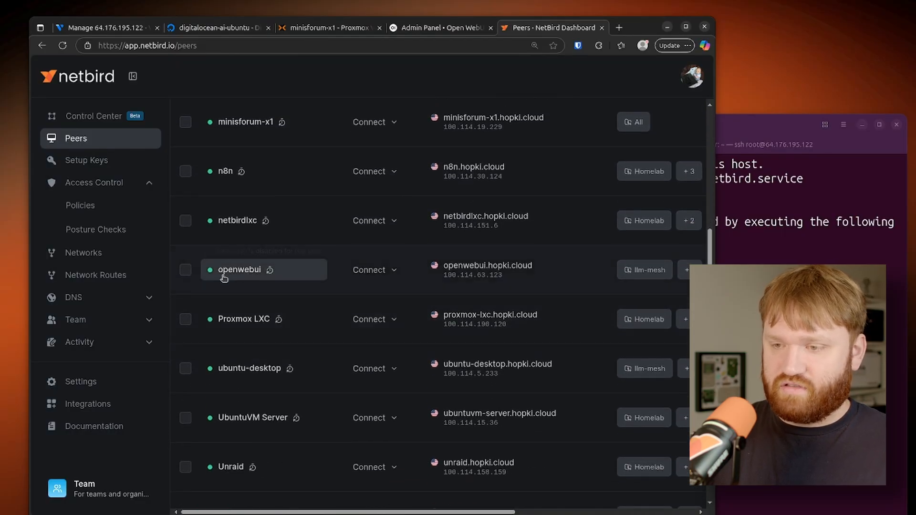
mouse_move(473, 497)
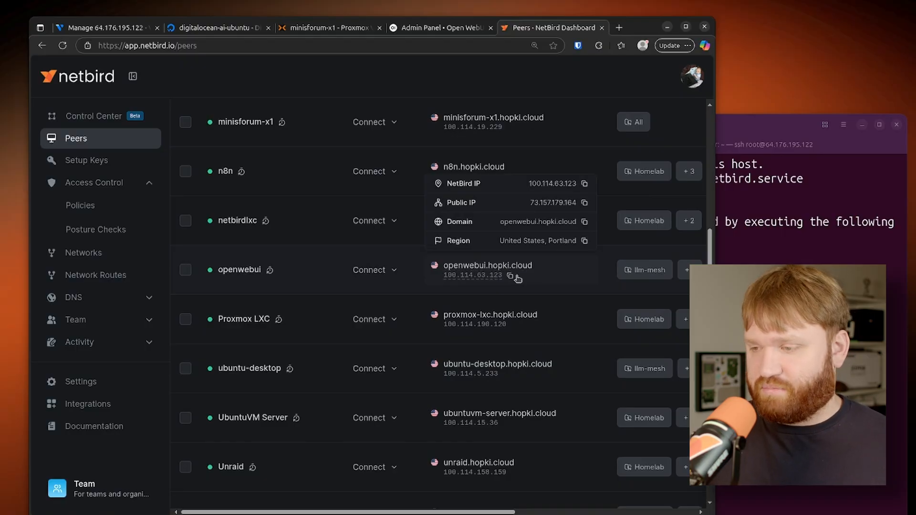
mouse_move(487, 266)
click(542, 266)
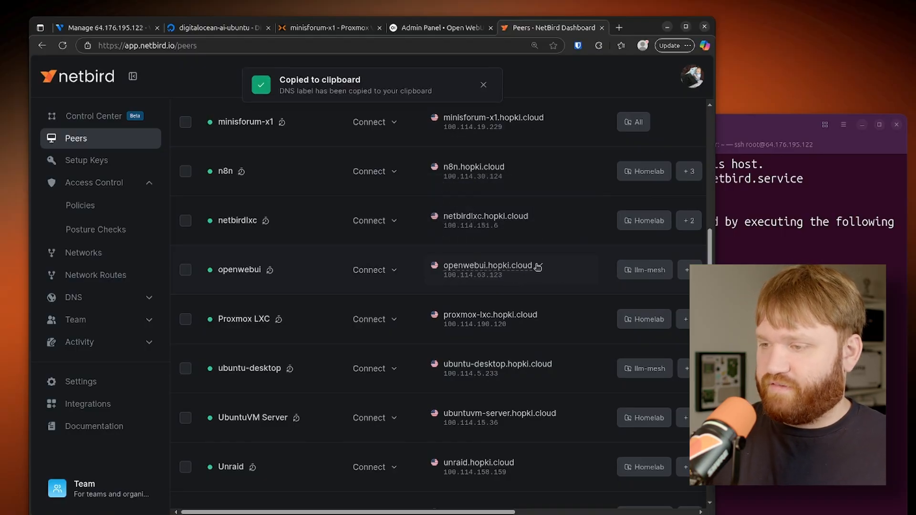
Step: Ping openwebui.hopki.cloud from the droplet and get replies from 100.114.63.123
key(alt+Tab)
text(ping)
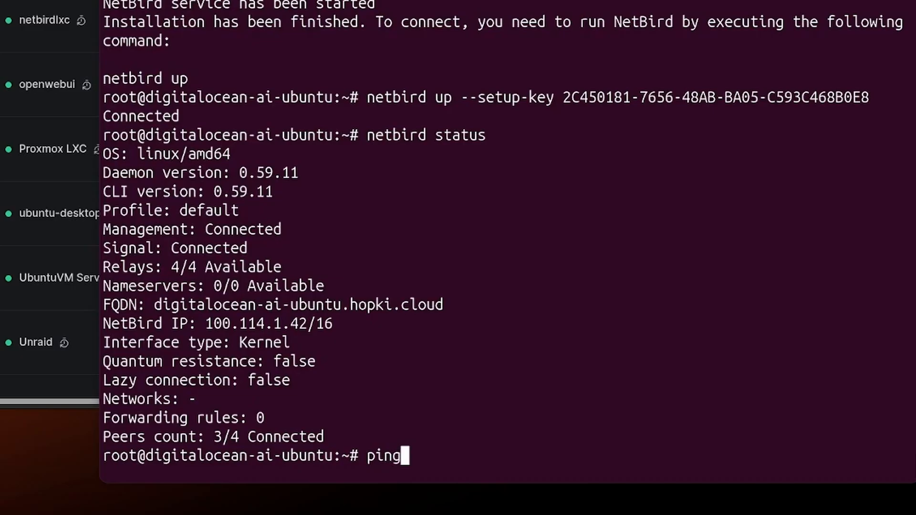
key(ctrl+shift+v)
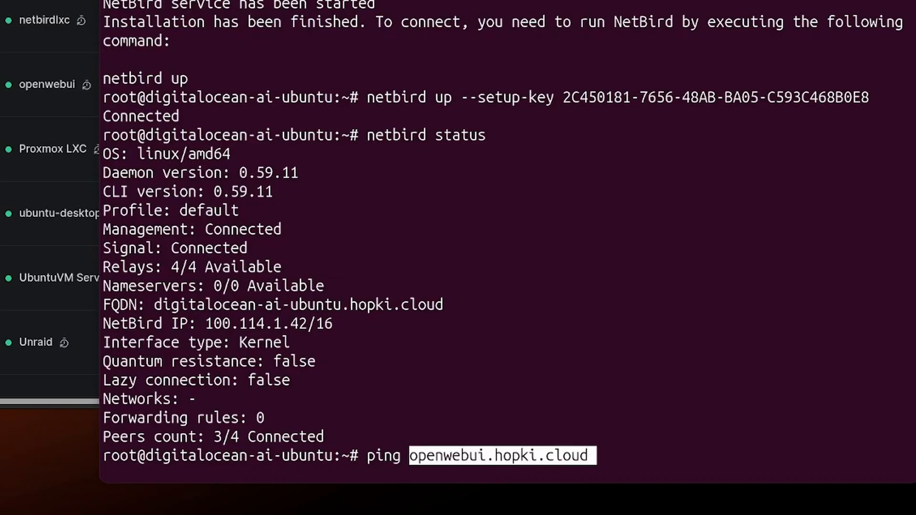
key(Return)
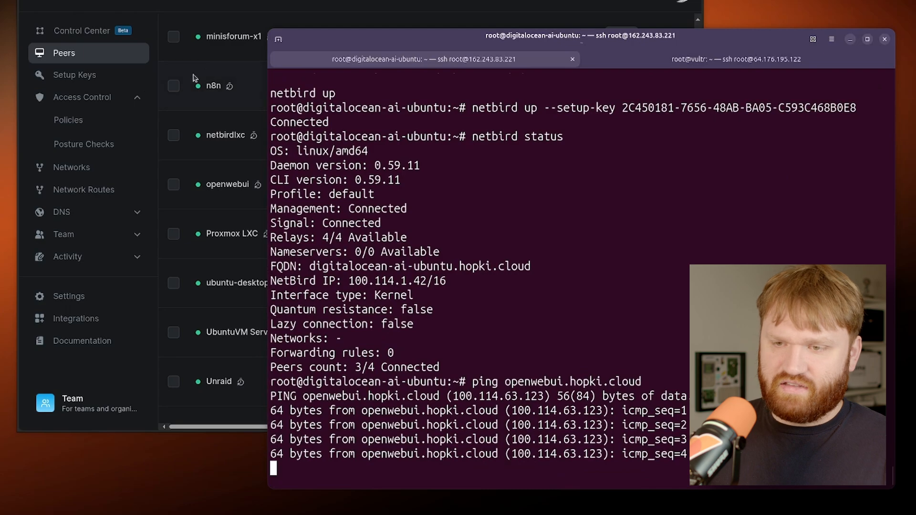
Step: Turn the LLM Mesh access policy on in NetBird's Policies list
click(69, 120)
scroll(231, 273, down, 2)
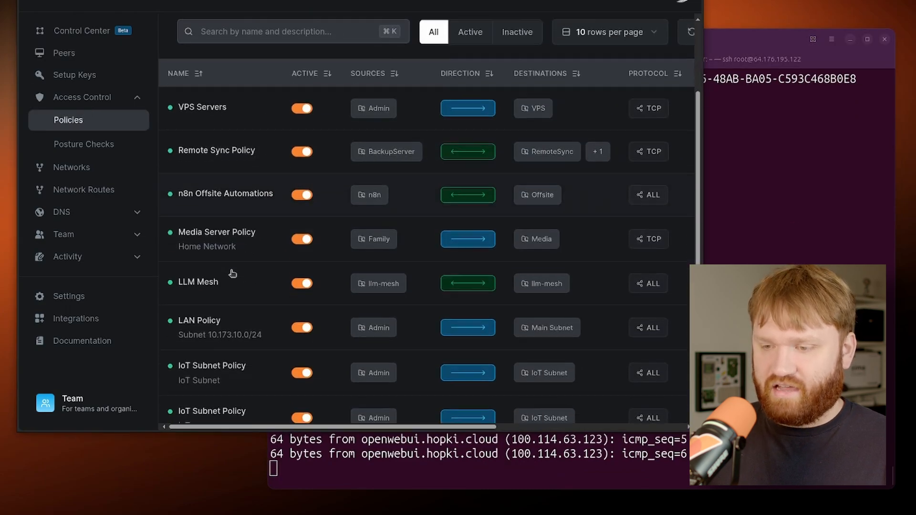
scroll(233, 274, down, 1)
click(307, 272)
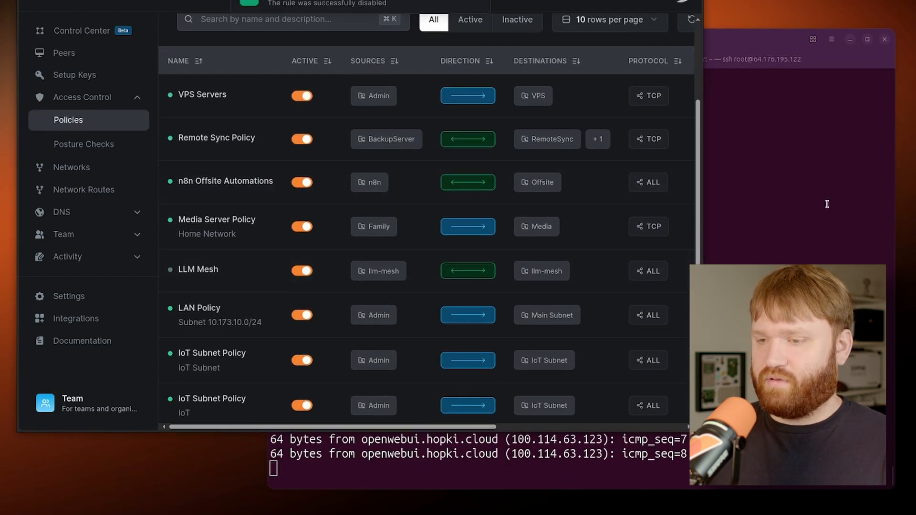
click(832, 191)
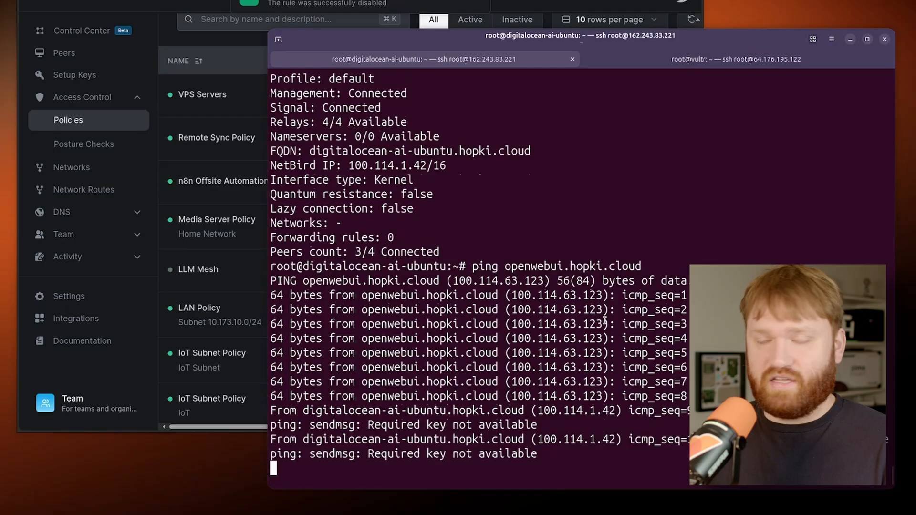
click(207, 280)
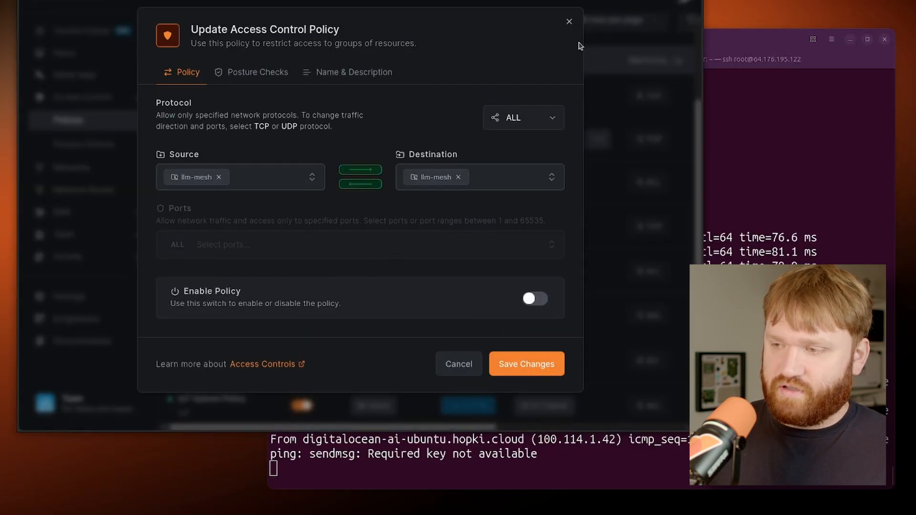
click(568, 25)
click(302, 271)
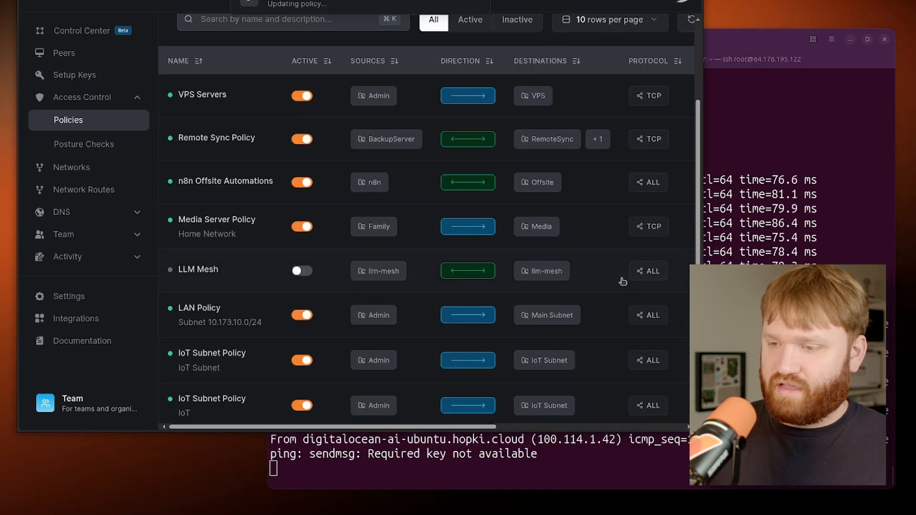
Step: Stop the ping, recheck the Peers list, and bring up Ollama's Linux install command
key(alt+Tab)
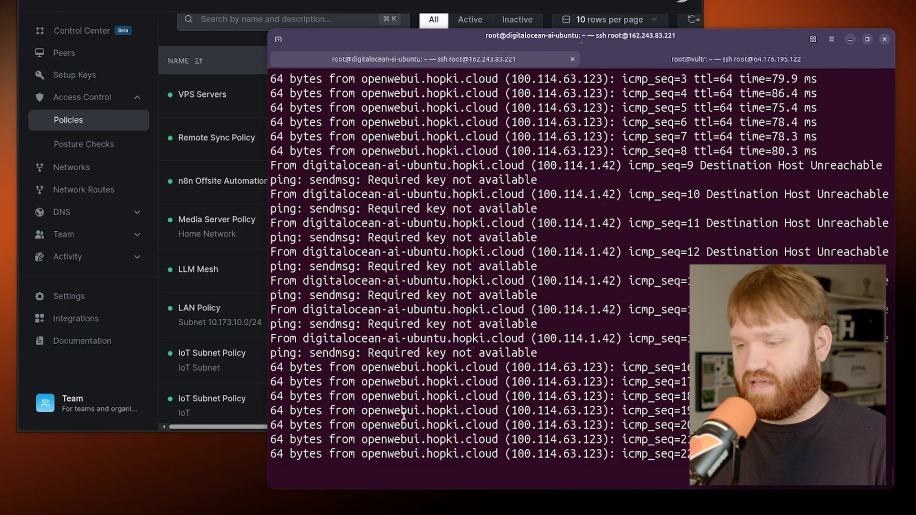
key(ctrl+c)
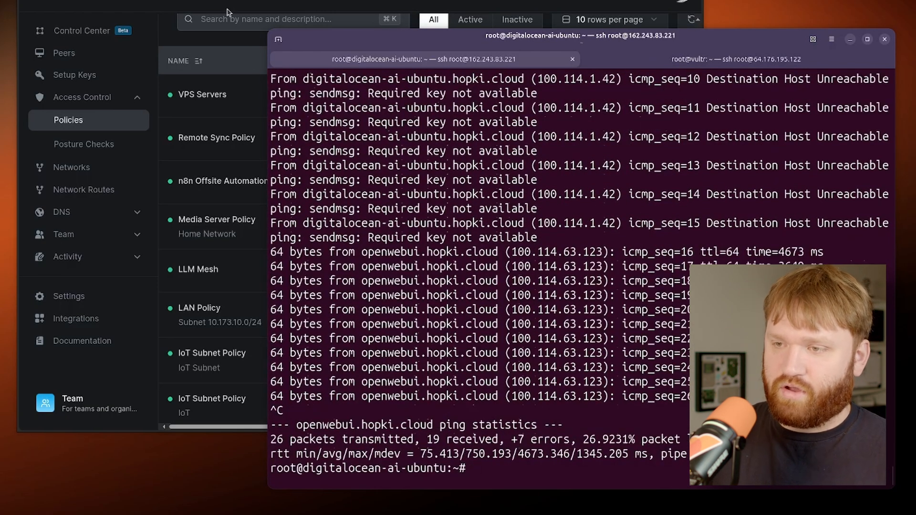
key(alt+Tab)
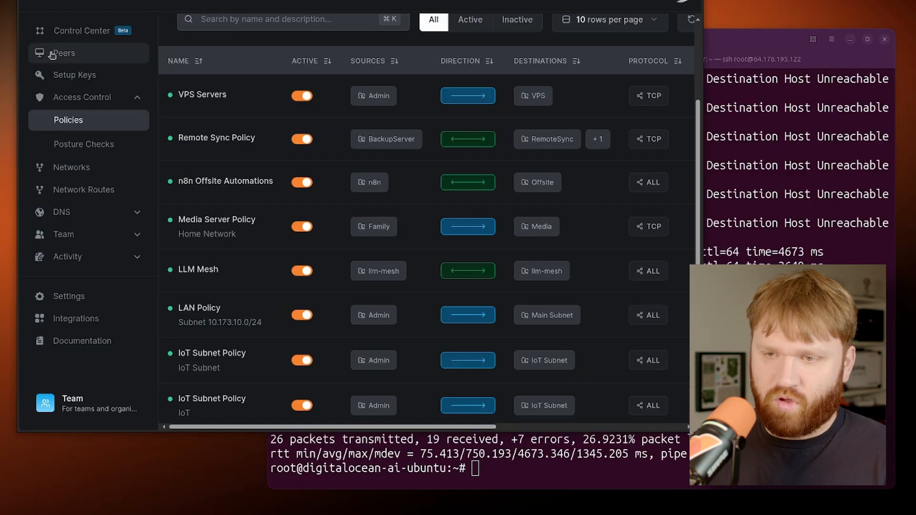
click(64, 52)
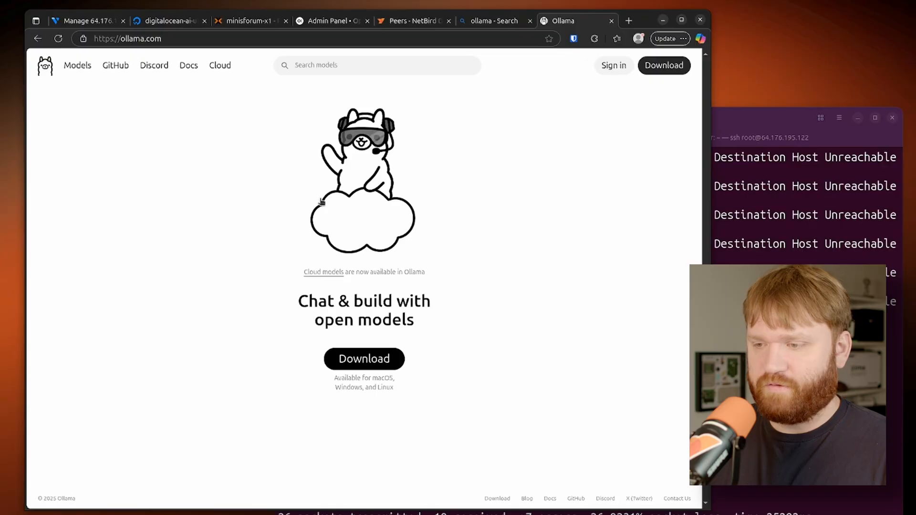
click(365, 359)
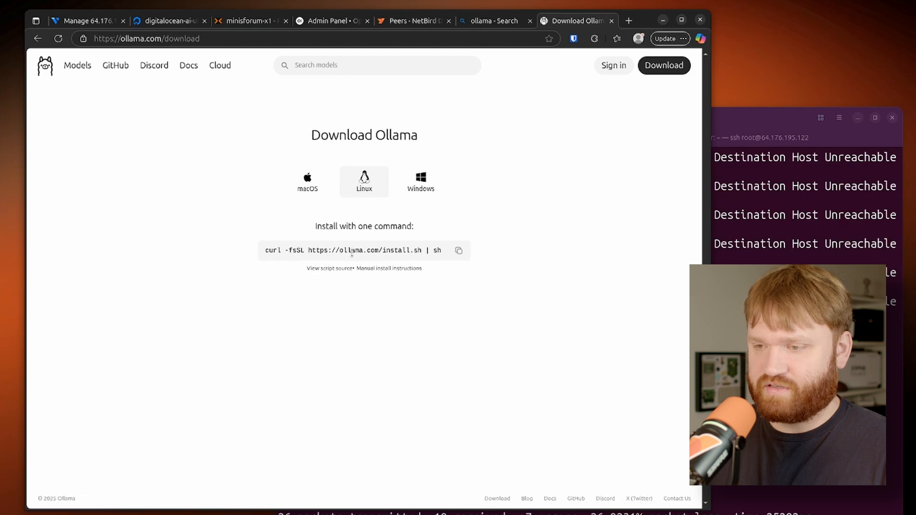
key(alt+Tab)
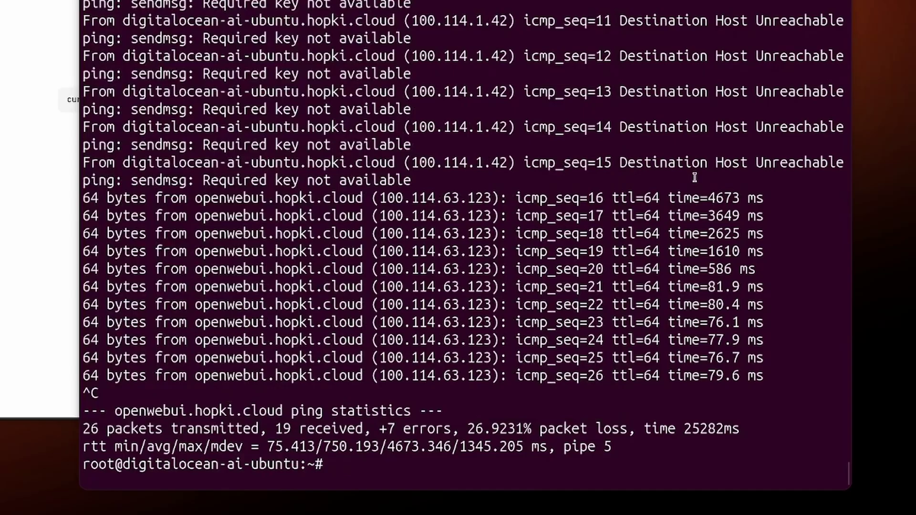
key(ctrl+shift+v)
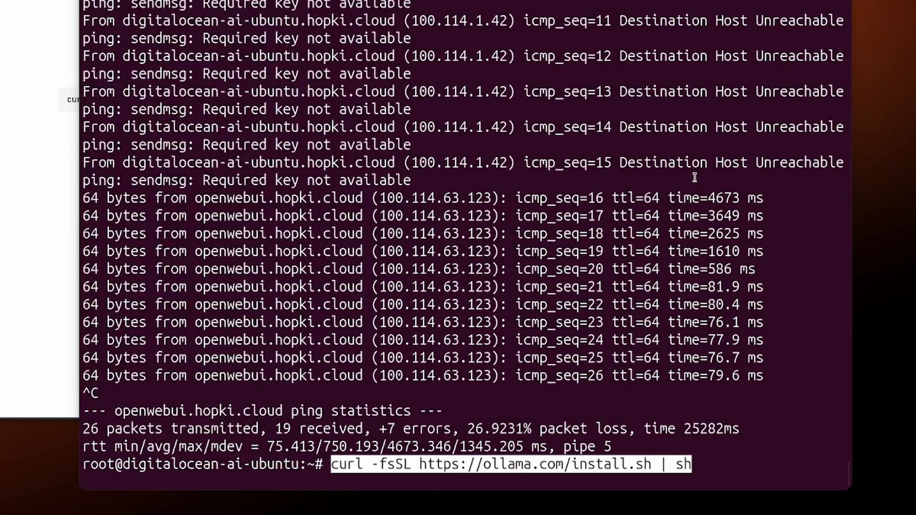
key(Return)
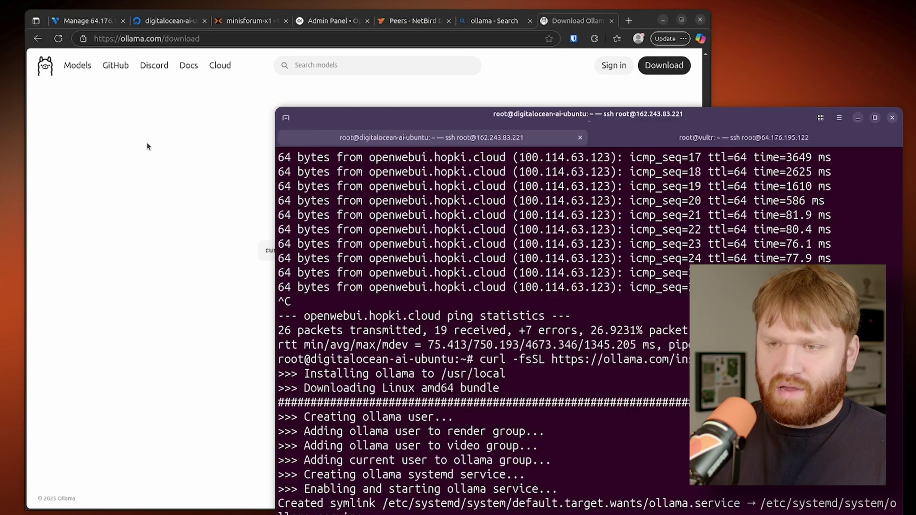
Step: Browse the Ollama model library to the gpt-oss:20b page with its run command
click(148, 146)
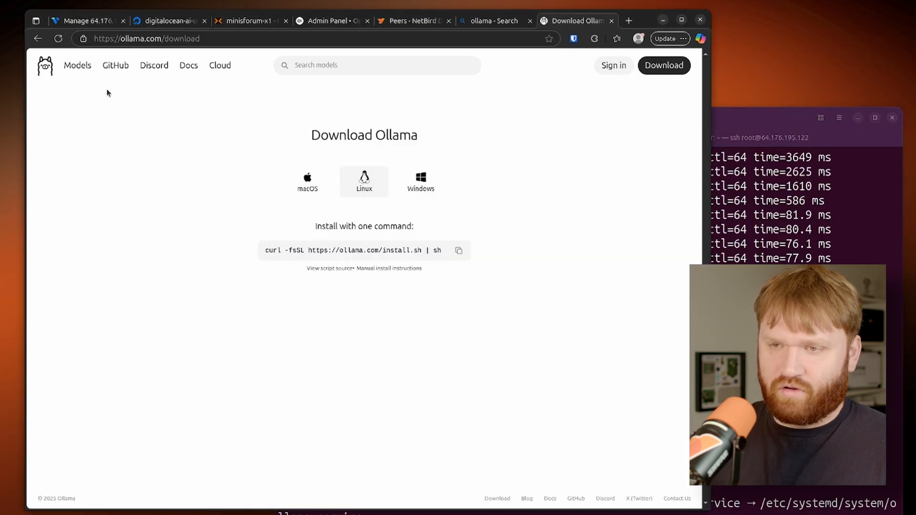
click(78, 65)
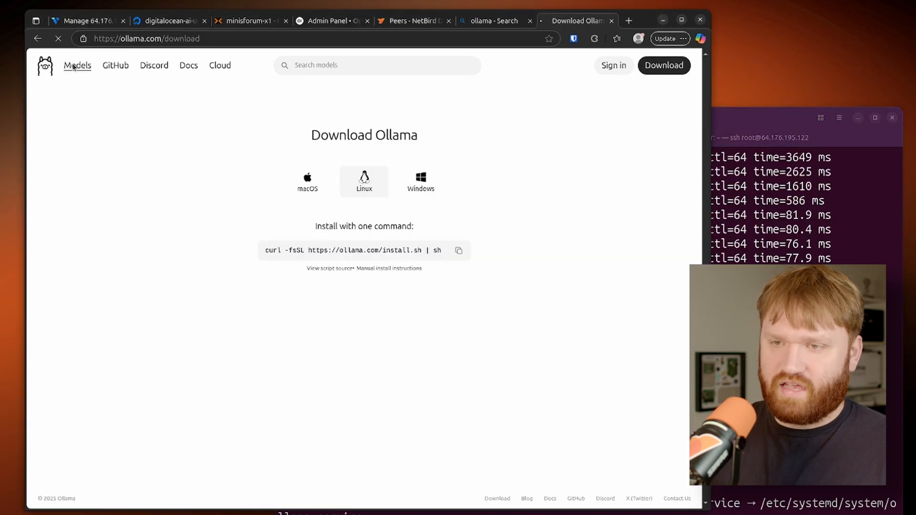
scroll(357, 215, down, 5)
scroll(351, 287, down, 3)
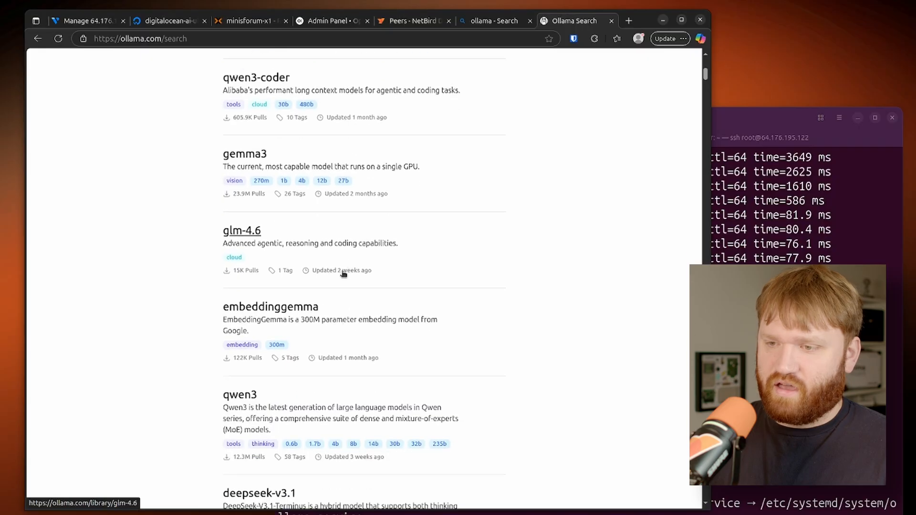
scroll(351, 315, down, 3)
scroll(351, 320, down, 3)
scroll(350, 322, up, 4)
scroll(350, 321, up, 2)
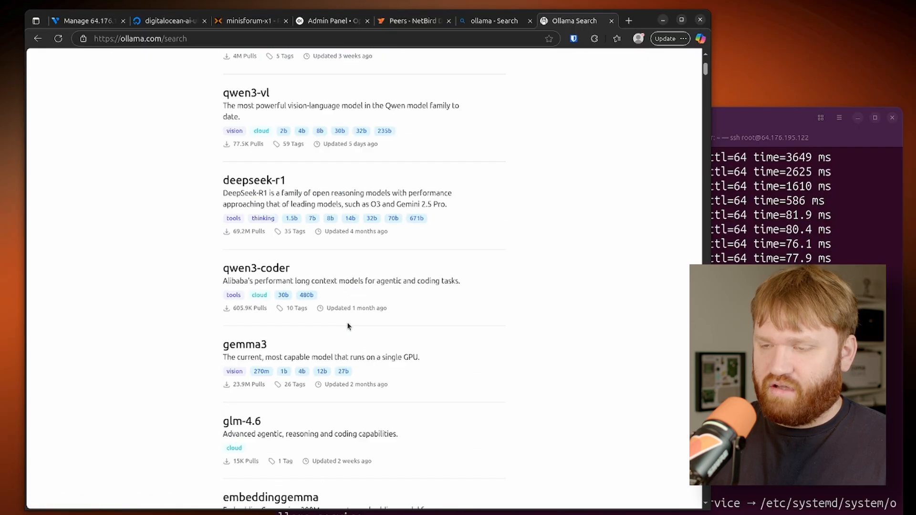
scroll(344, 316, up, 3)
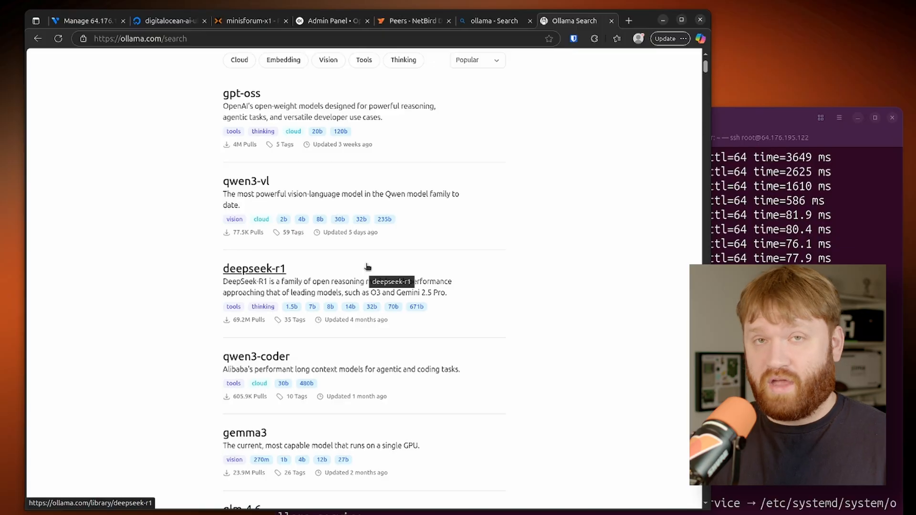
scroll(368, 268, up, 2)
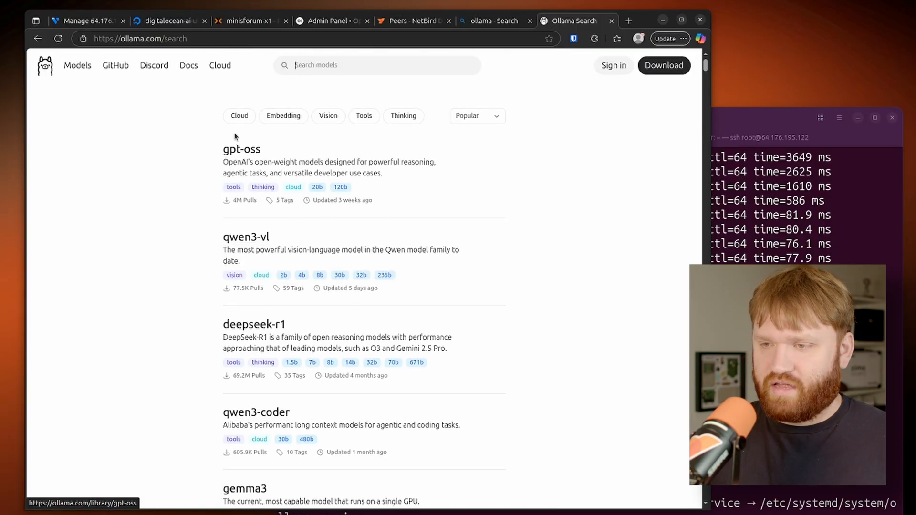
click(246, 151)
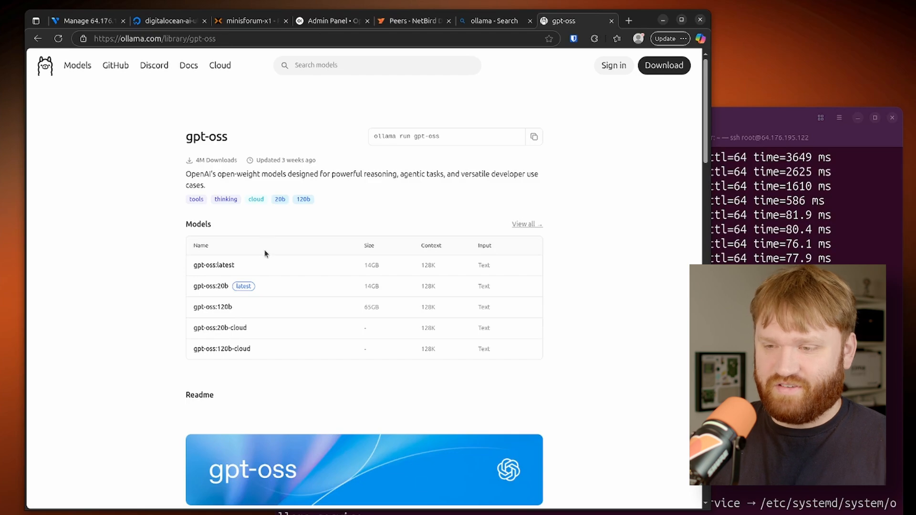
click(215, 288)
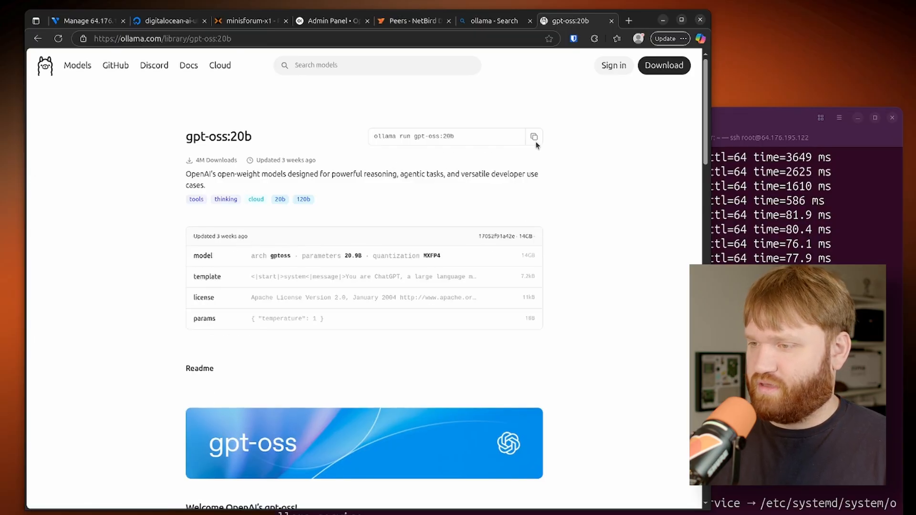
Step: Run ollama run gpt-oss:20b, ask how to create a NetBird setup key, then exit the chat
click(682, 336)
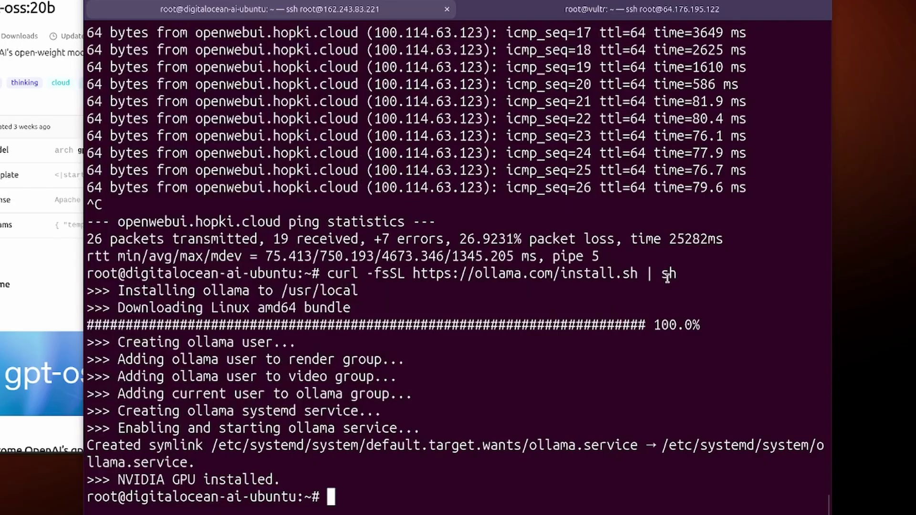
key(ctrl+shift+v)
key(Return)
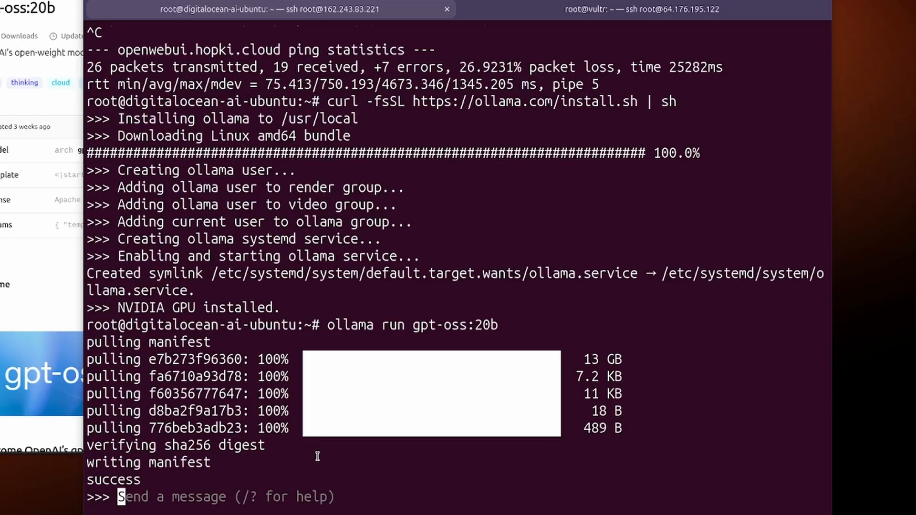
text(How do I make a NetBird)
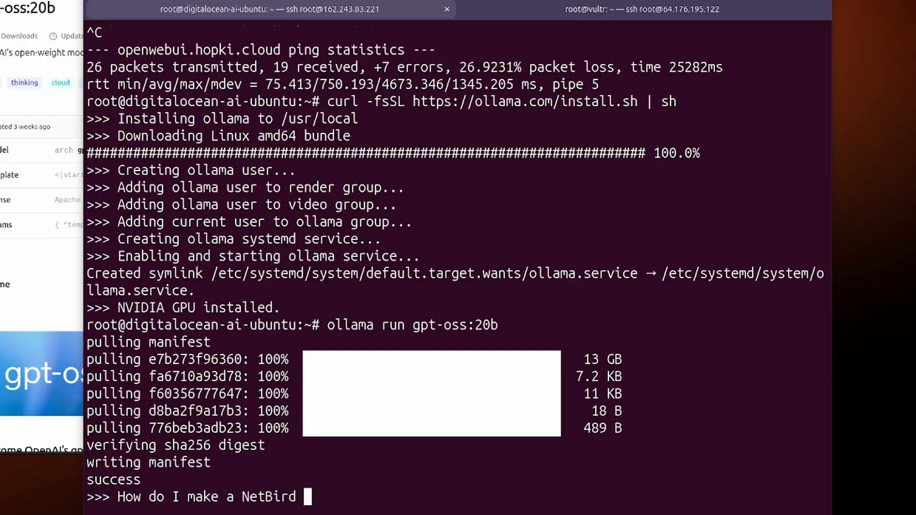
key(Return)
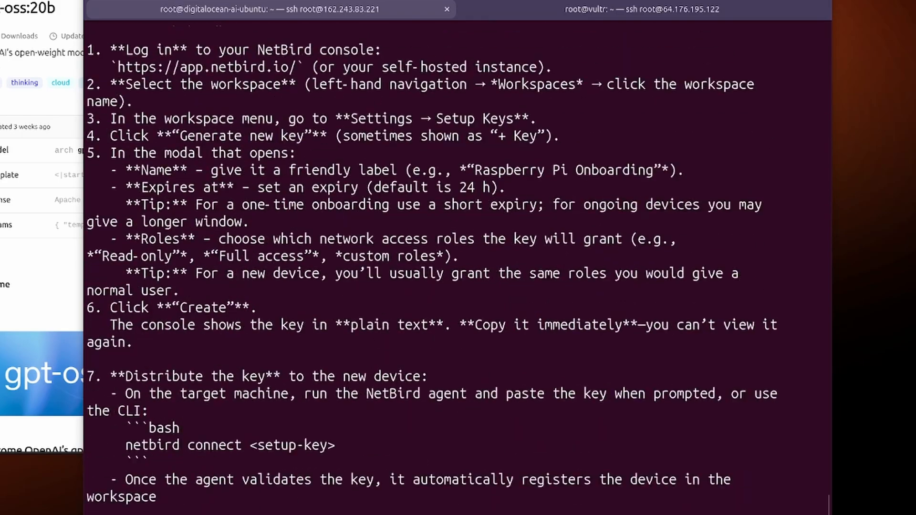
scroll(234, 363, up, 5)
scroll(235, 363, up, 5)
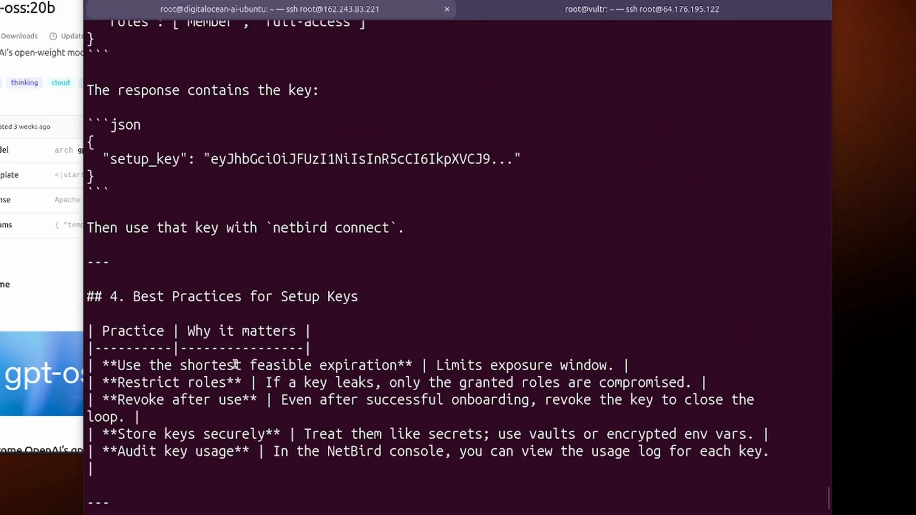
scroll(234, 363, up, 5)
scroll(234, 363, up, 3)
scroll(234, 363, up, 4)
scroll(235, 362, up, 4)
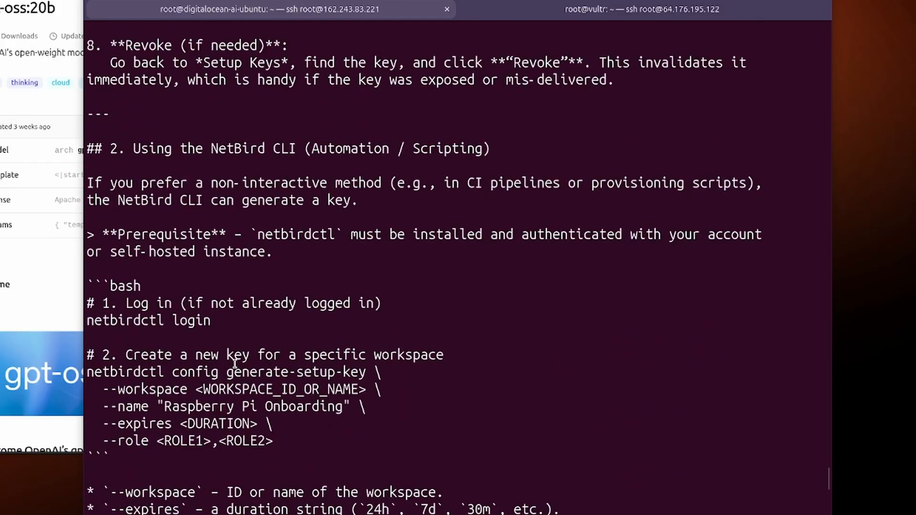
scroll(234, 363, up, 2)
scroll(234, 363, down, 5)
scroll(234, 363, down, 8)
scroll(240, 363, down, 8)
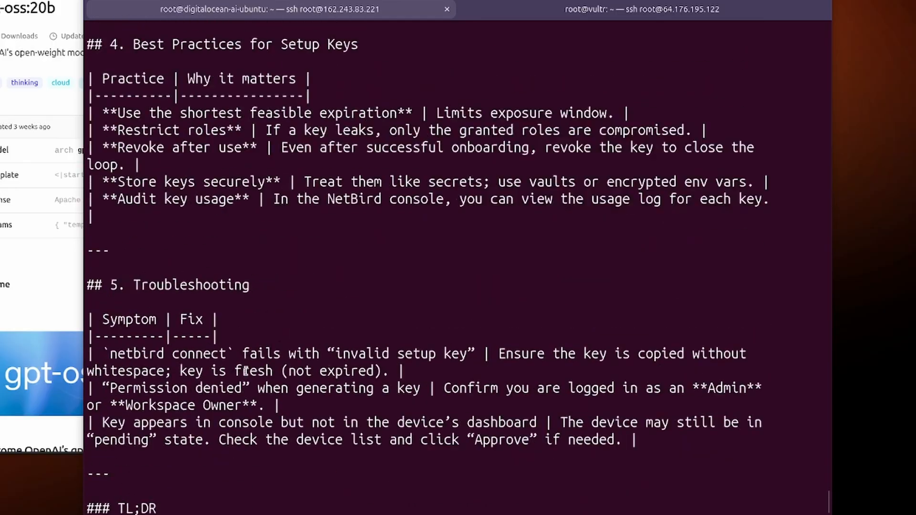
scroll(239, 362, down, 6)
key(ctrl+d)
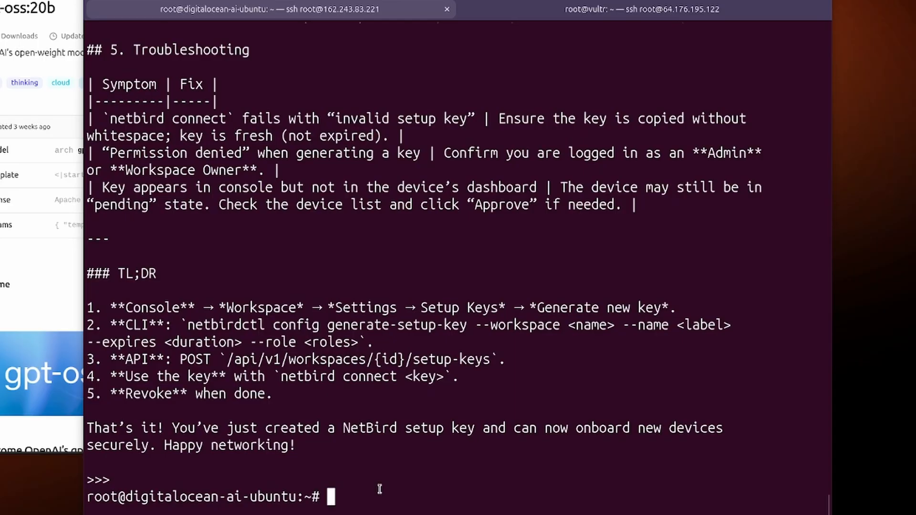
Step: Add an OLLAMA_HOST=0.0.0.0 environment line to the Ollama service file in nano and save it
right_click(351, 502)
click(386, 326)
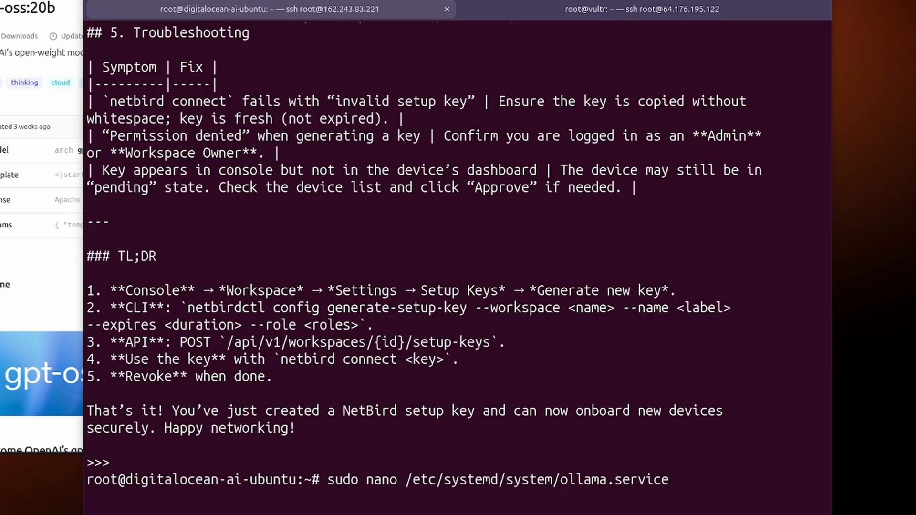
key(Return)
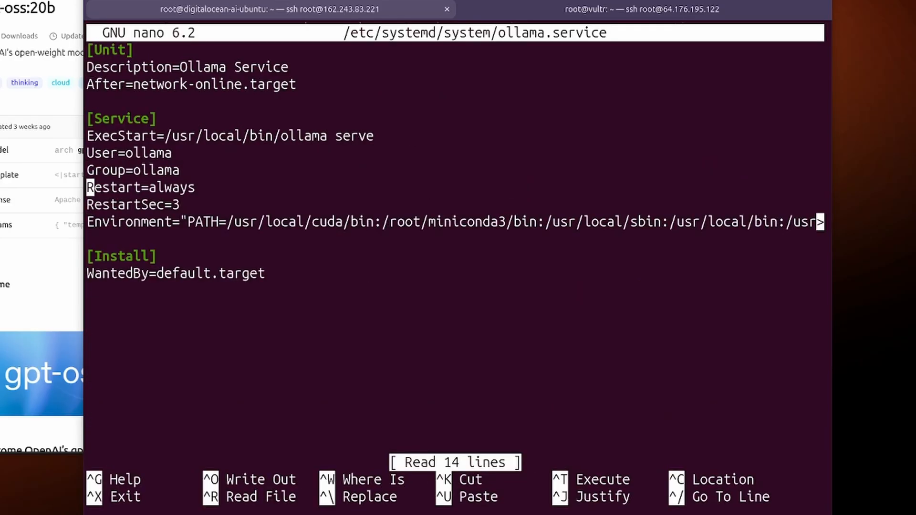
key(Return)
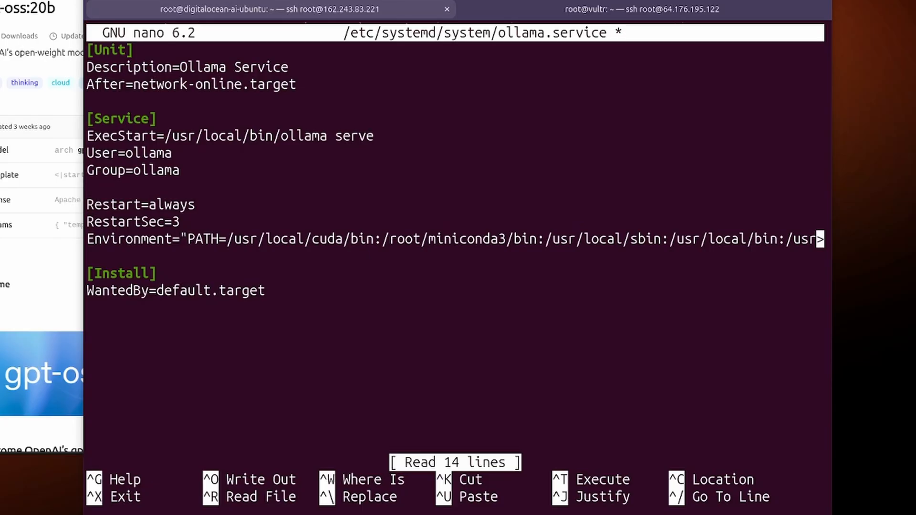
right_click(108, 194)
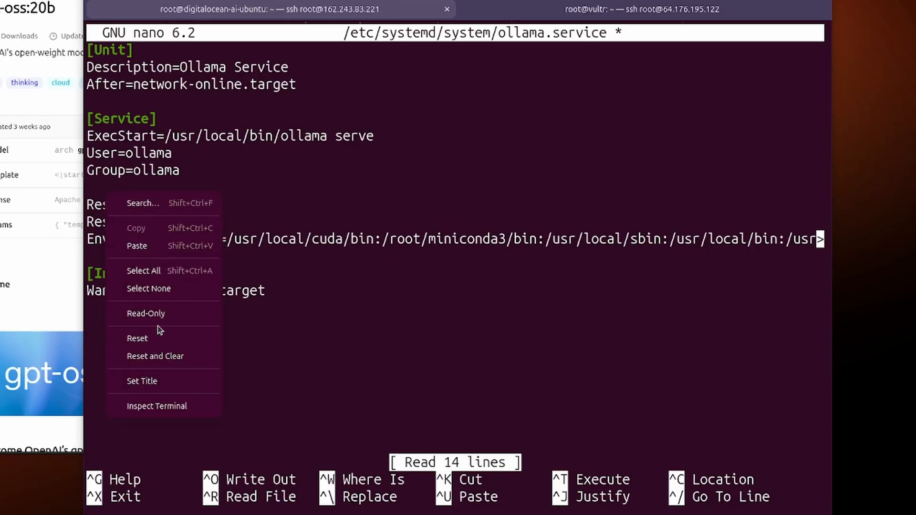
click(150, 245)
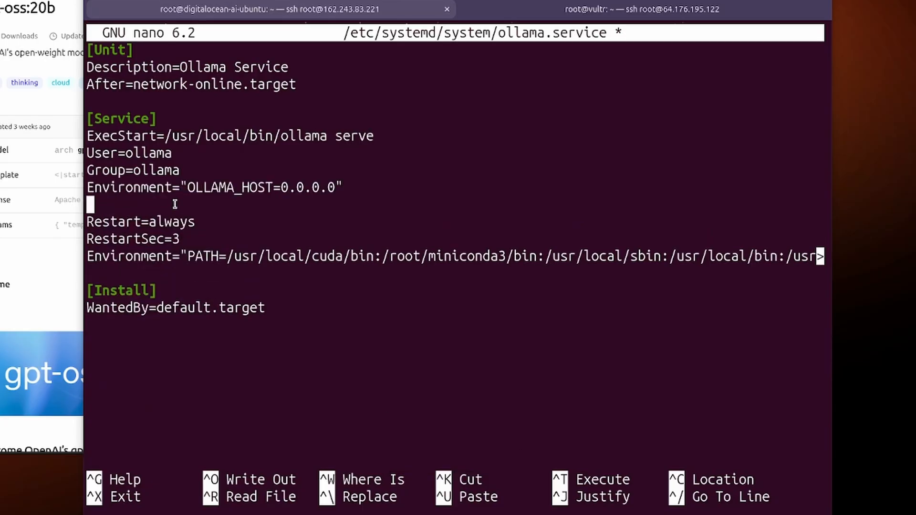
key(BackSpace)
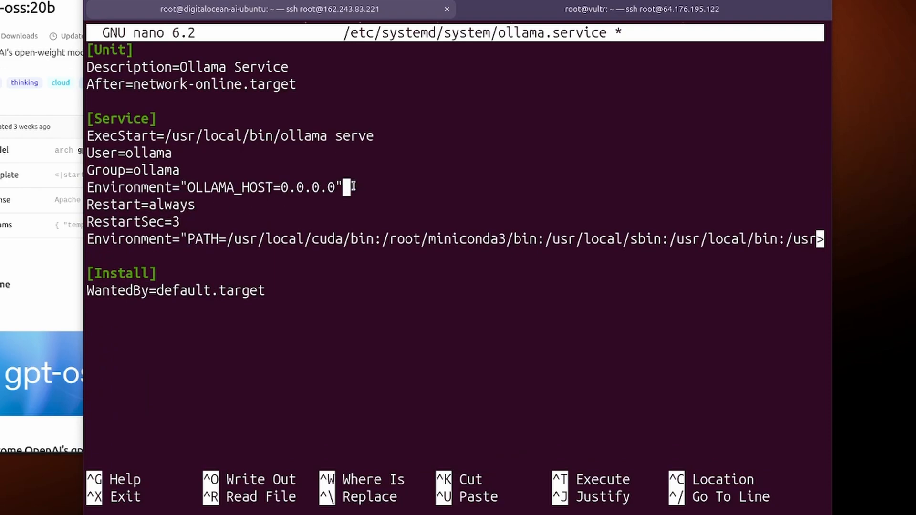
key(ctrl+o)
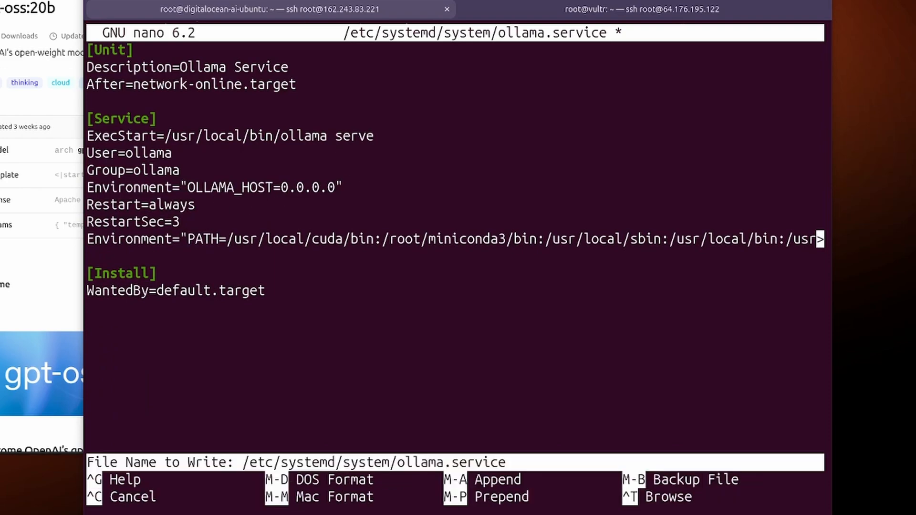
key(Return)
key(ctrl+x)
Step: Check with ss -tlnp | grep 11434 that Ollama still listens on localhost only
right_click(362, 272)
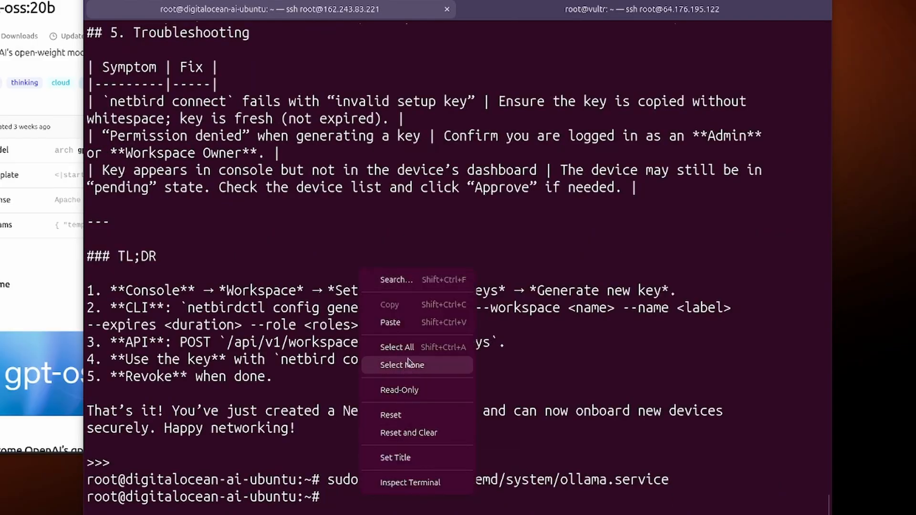
click(391, 322)
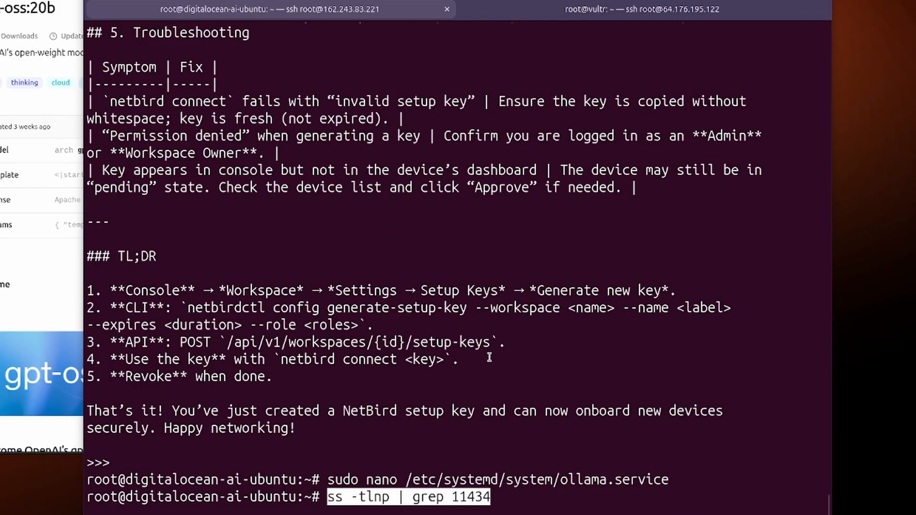
key(Return)
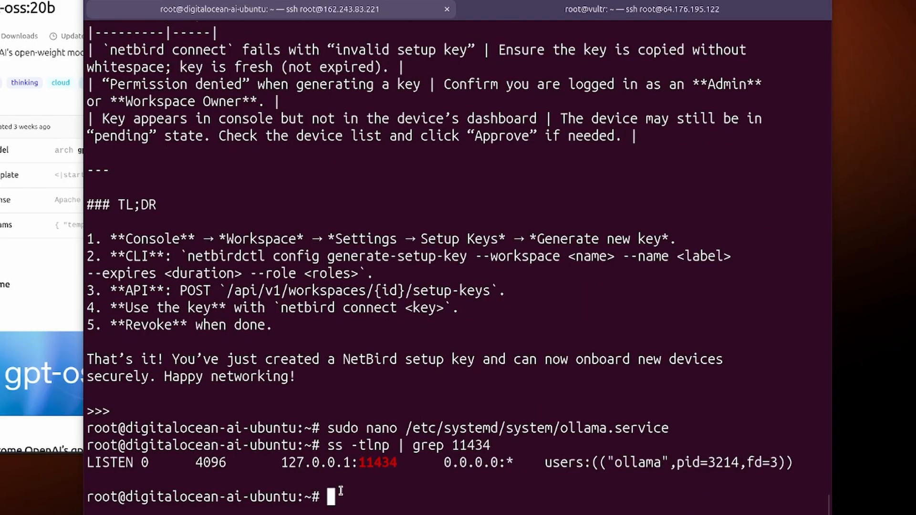
drag(395, 463, 285, 463)
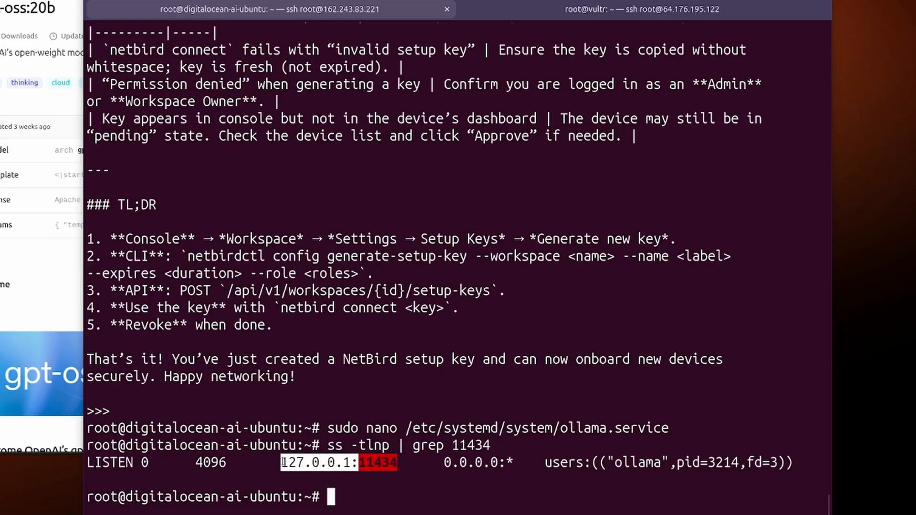
click(356, 461)
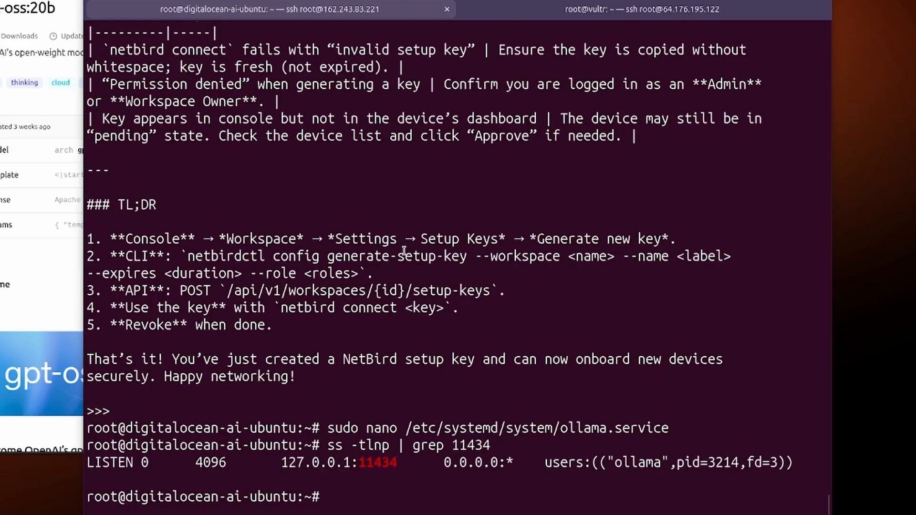
Step: Reload systemd, restart Ollama, and confirm it now listens on all interfaces on port 11434
right_click(376, 273)
click(422, 325)
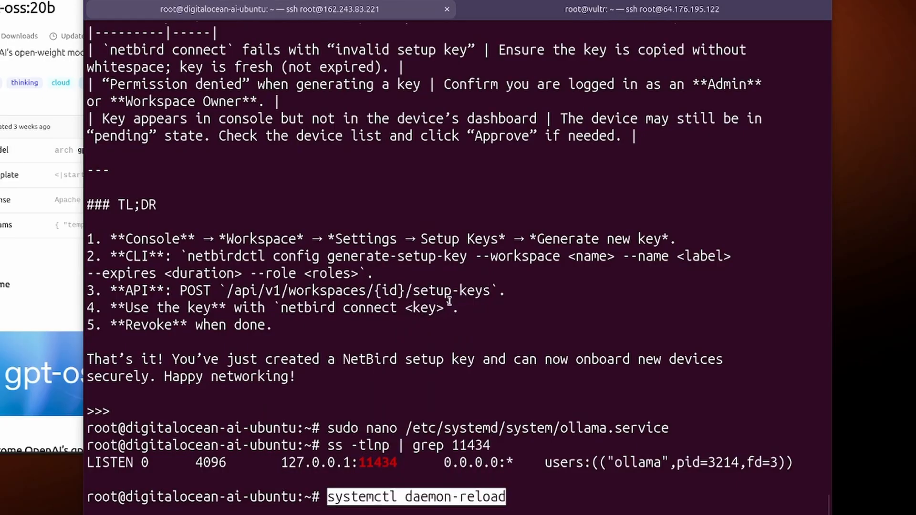
key(Return)
key(ctrl+shift+v)
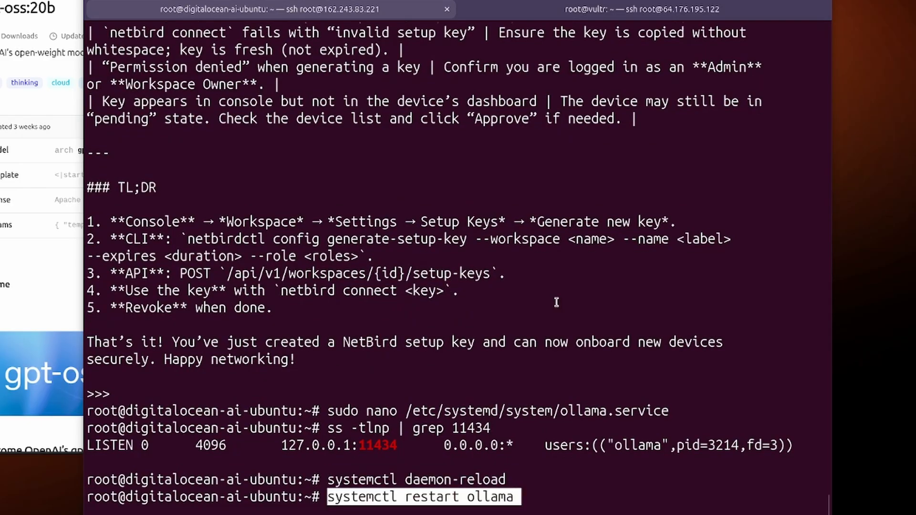
key(Return)
key(Up)
key(Up)
key(Up)
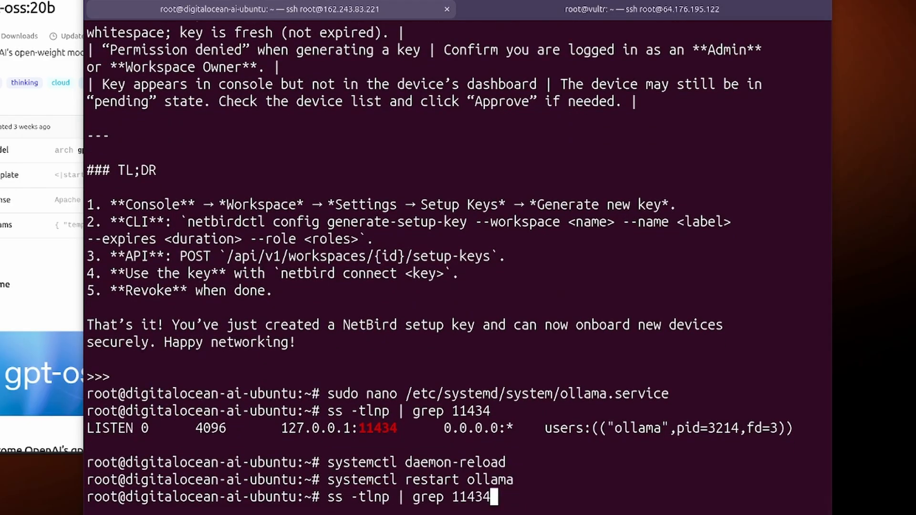
key(Return)
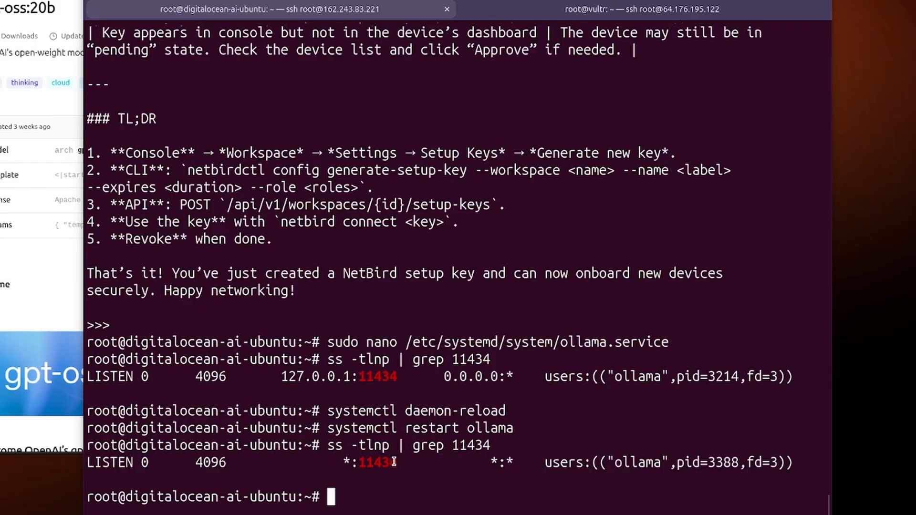
drag(396, 463, 353, 462)
click(410, 464)
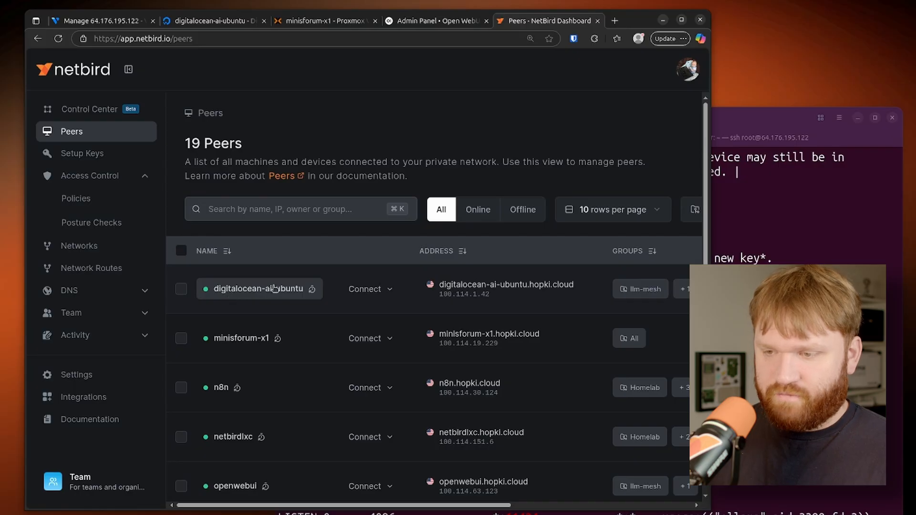
Step: Ping digitalocean-ai-ubuntu.hopki.cloud from the Open WebUI container, 4 of 4 packets answered
mouse_move(507, 289)
click(584, 287)
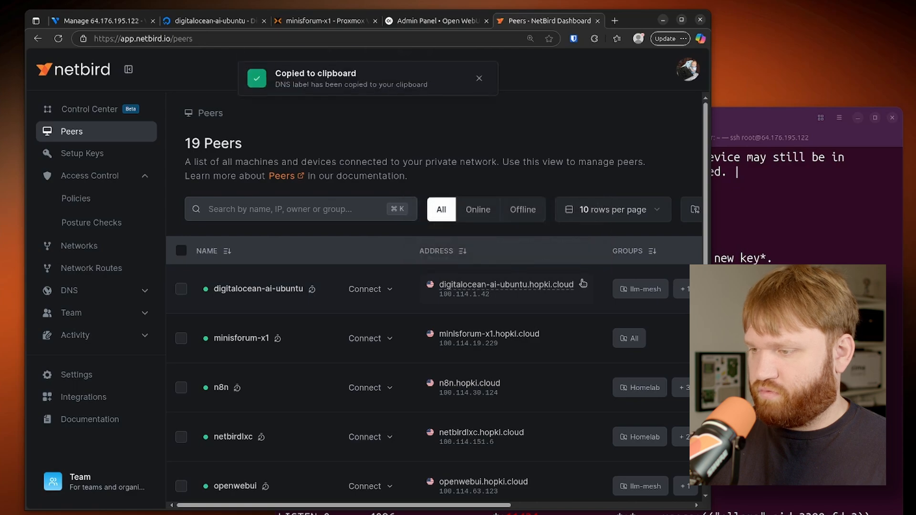
click(324, 20)
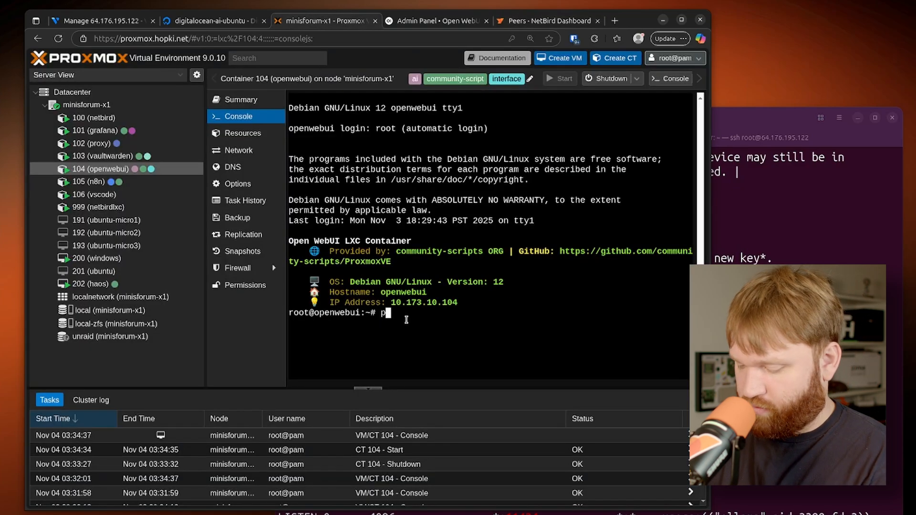
text(ping)
key(ctrl+shift+v)
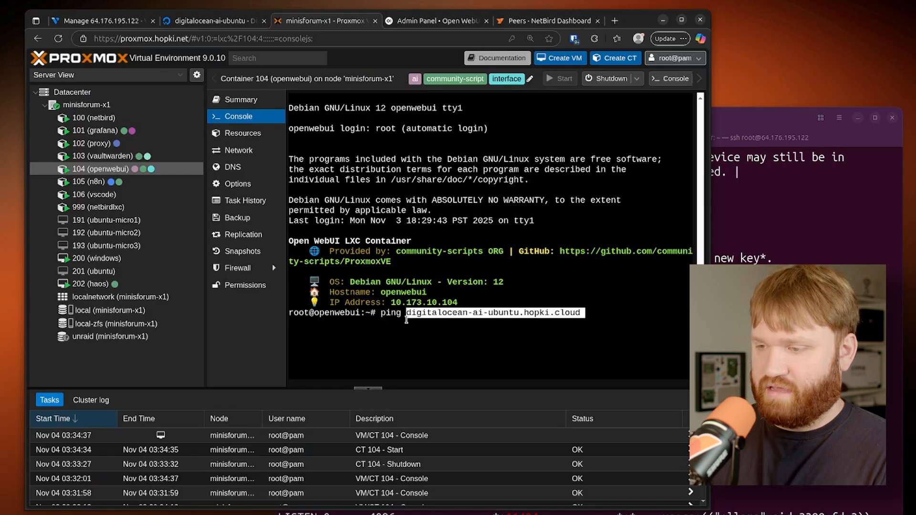
key(Return)
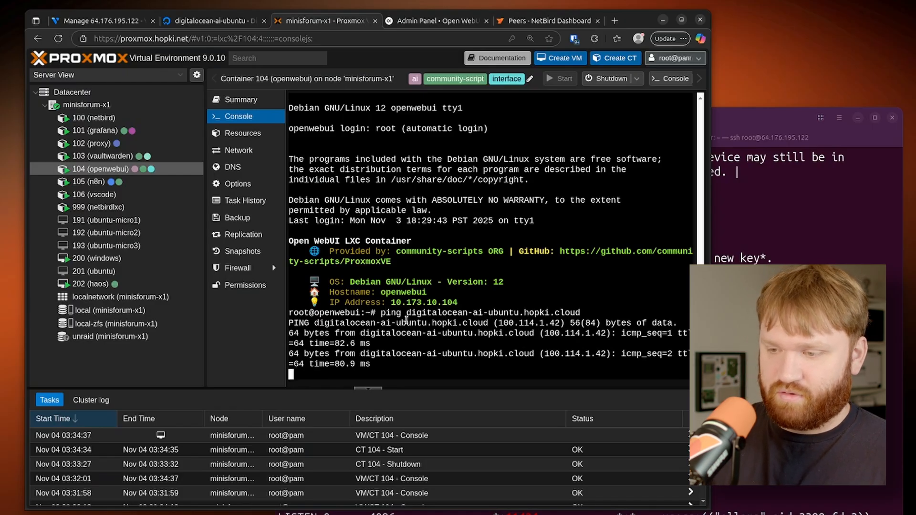
key(ctrl+c)
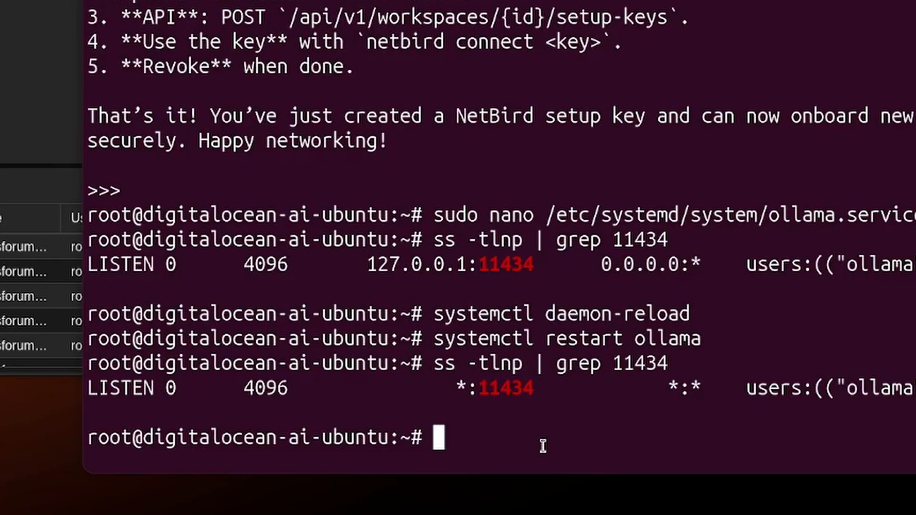
text(curl )
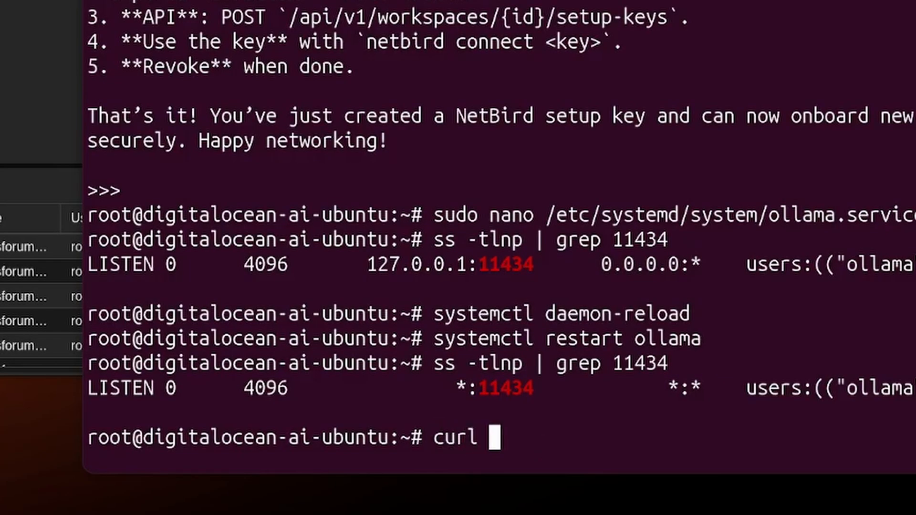
text(htt)
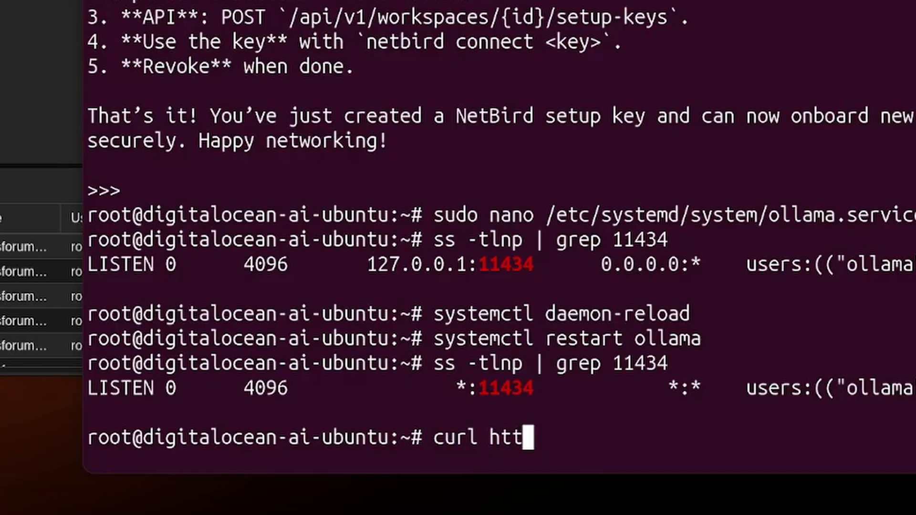
text(p://localhost:)
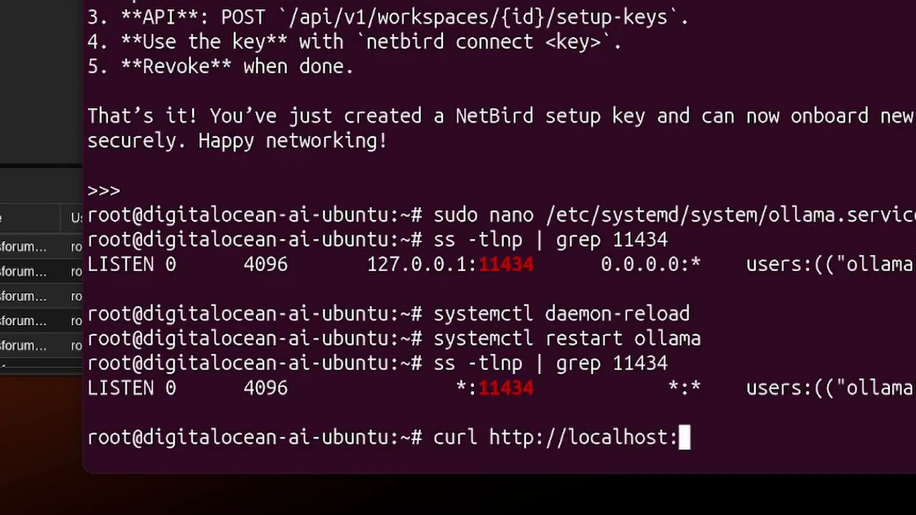
text(113)
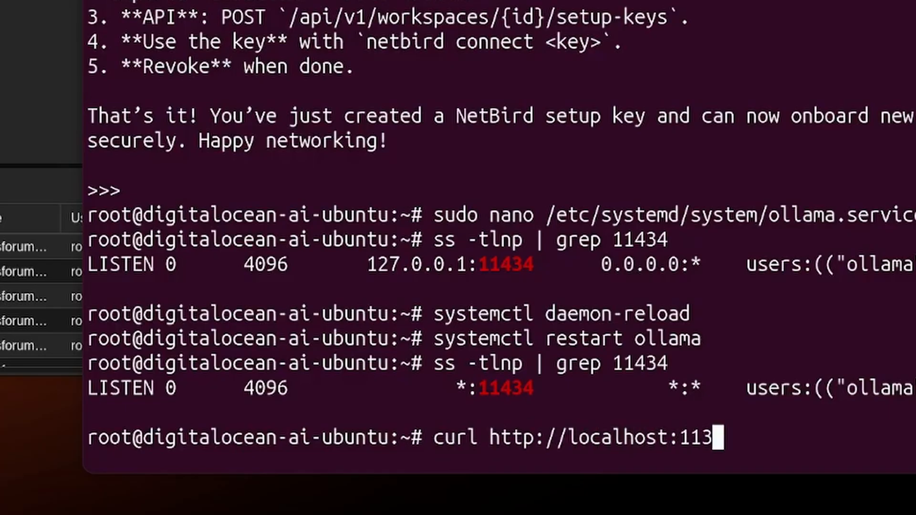
Step: Curl Ollama on localhost:11434, then on digitalocean-ai-ubuntu.hopki.cloud:11434 from the container, both answering
key(BackSpace)
text(434)
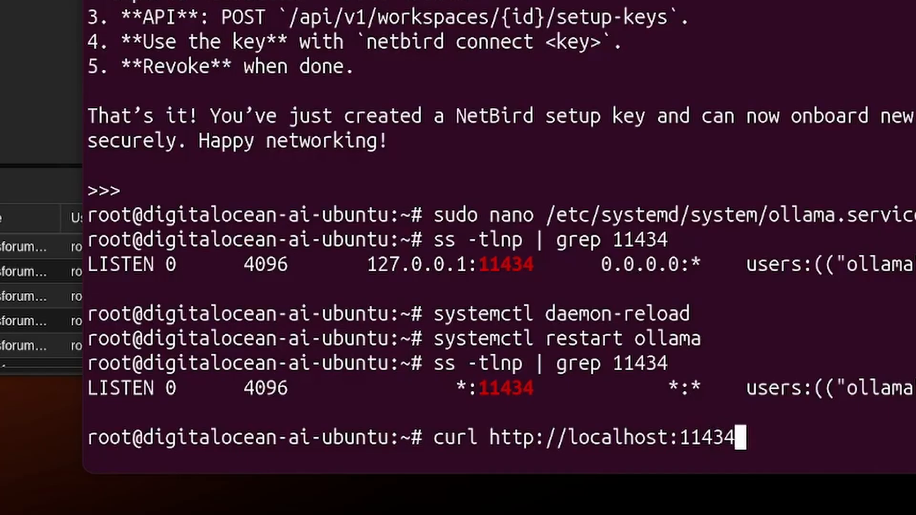
key(Return)
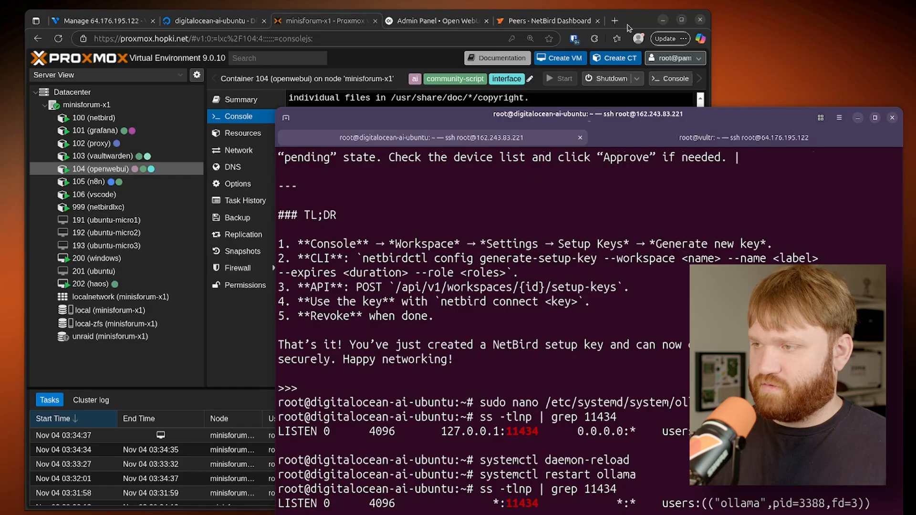
key(alt+Tab)
key(Up)
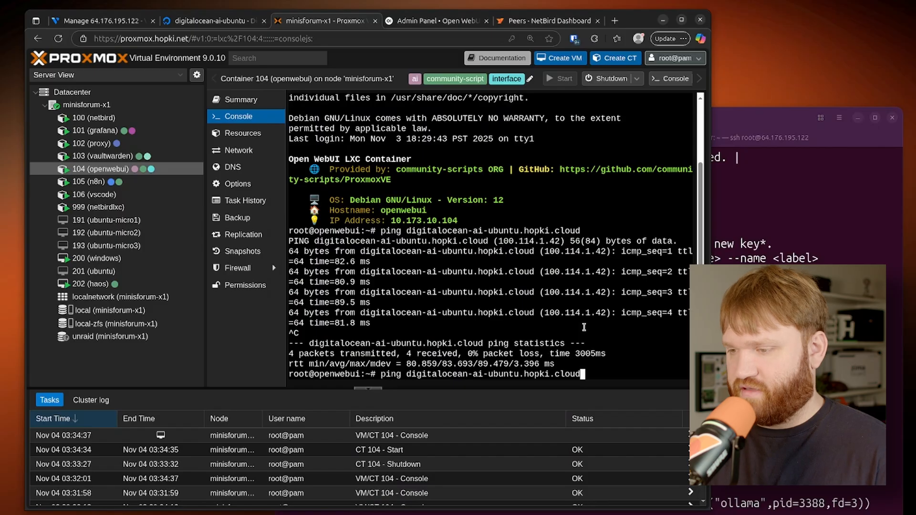
key(Left)
key(Left)
key(Left)
key(ctrl+Left)
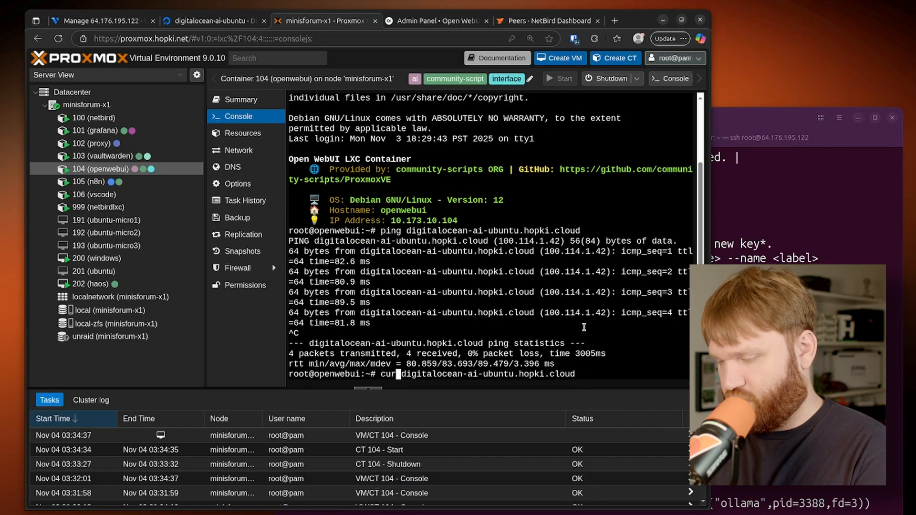
key(BackSpace)
key(BackSpace)
key(BackSpace)
text(curl )
text(http://)
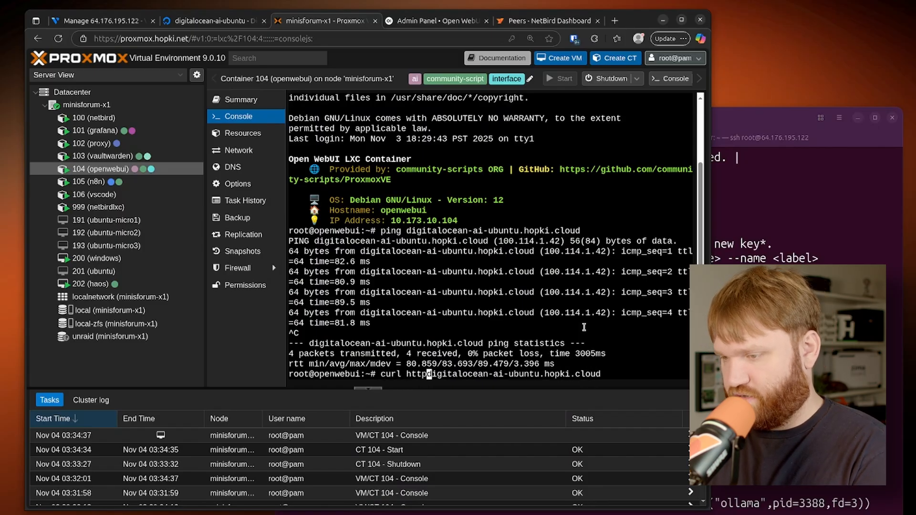
key(End)
text(:)
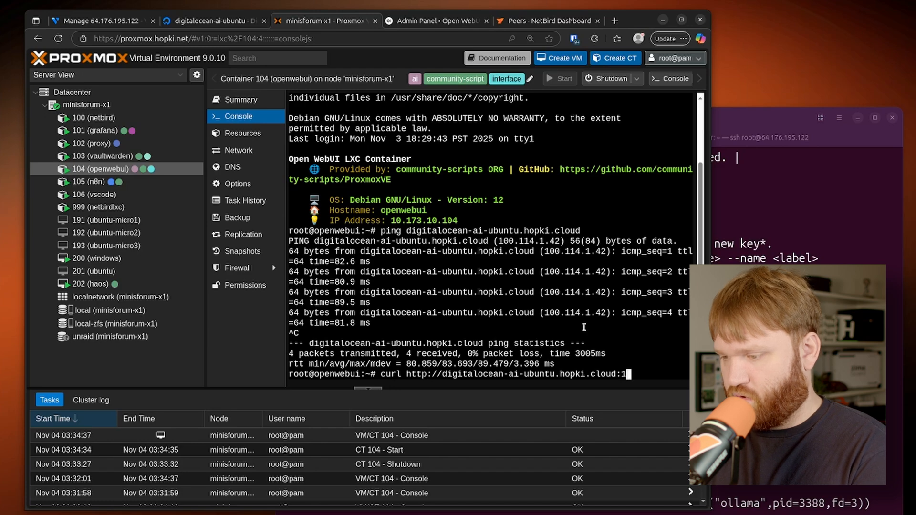
text(114)
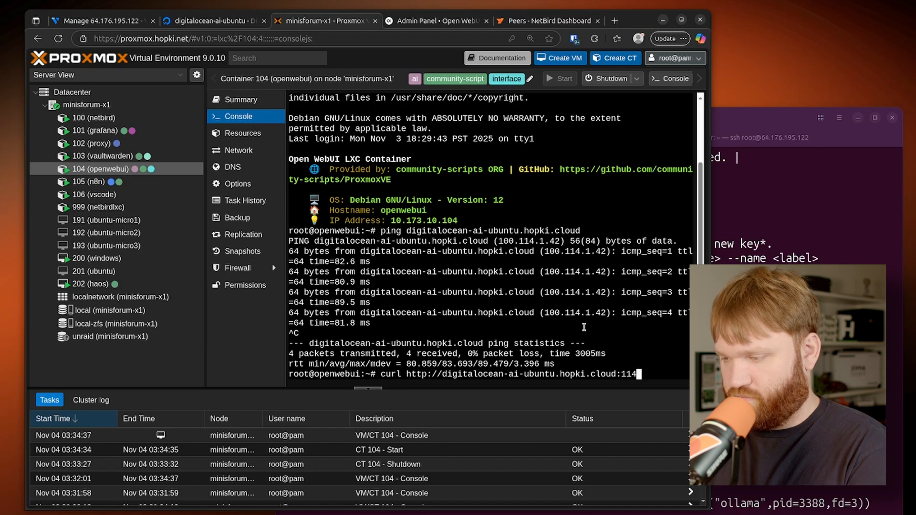
text(34)
key(Return)
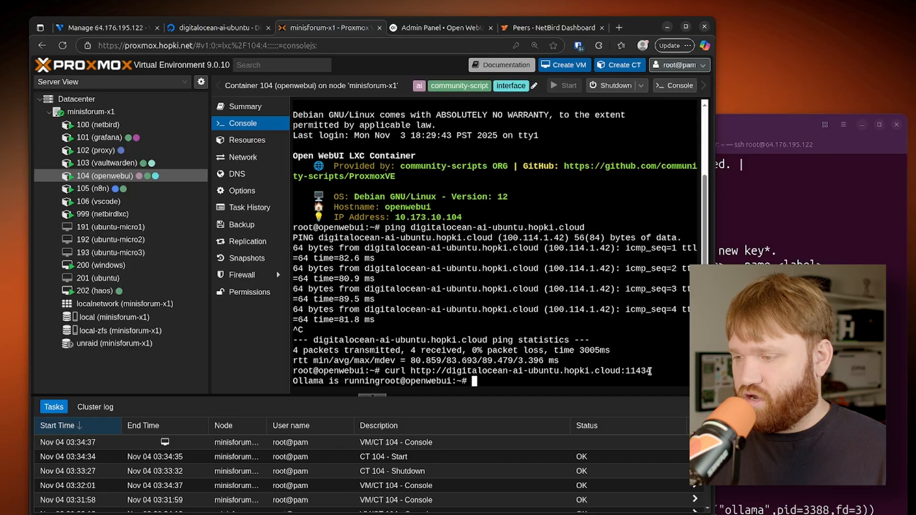
drag(651, 370, 404, 372)
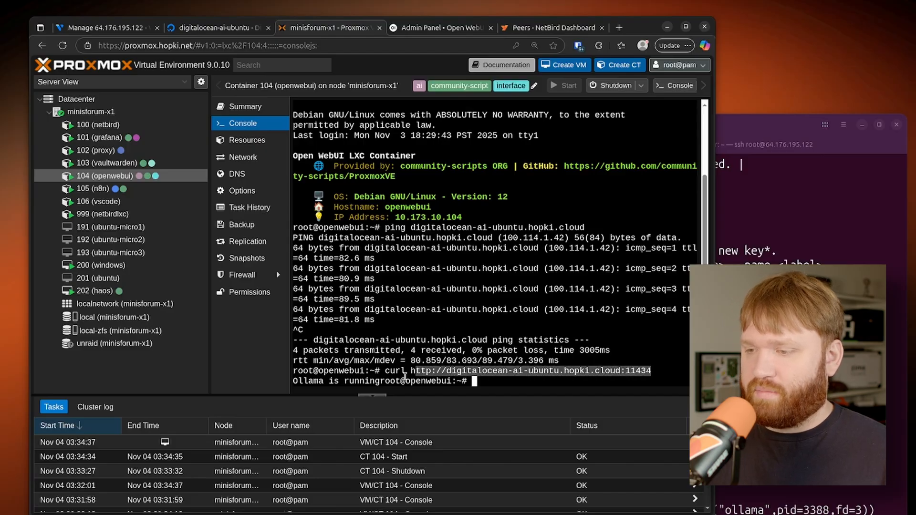
right_click(419, 373)
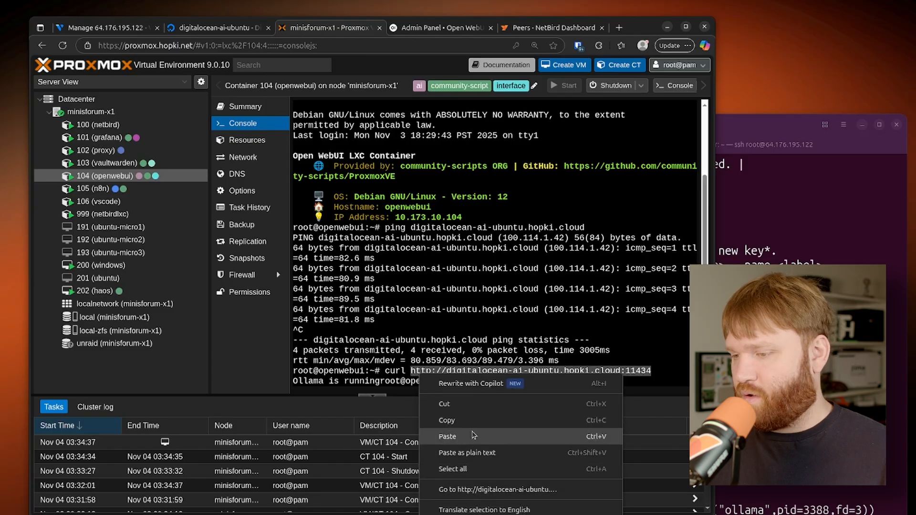
click(446, 420)
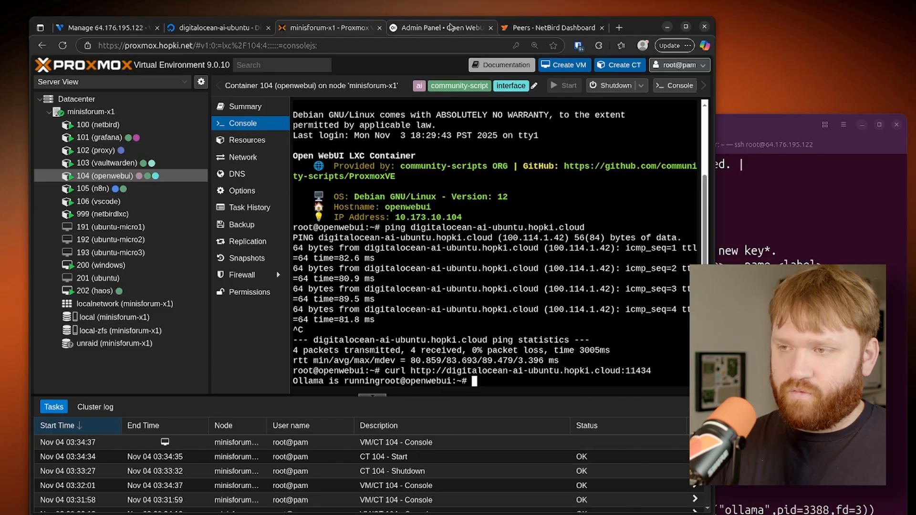
Step: Reach Admin Panel > Settings > Connections and start a new Ollama API connection
click(444, 28)
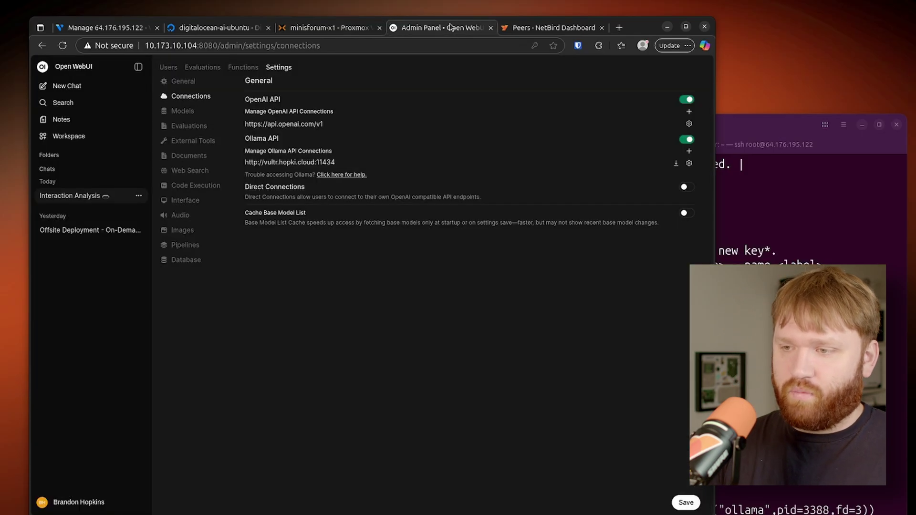
click(79, 66)
click(74, 502)
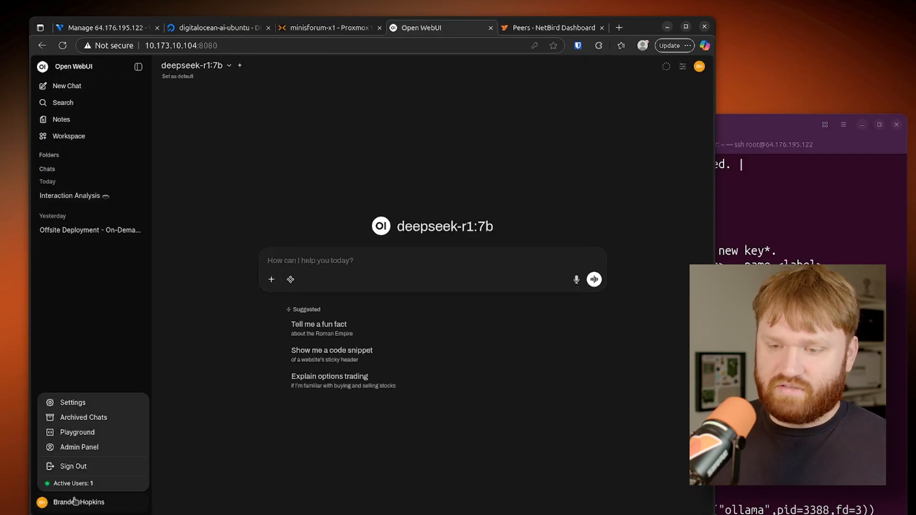
click(72, 402)
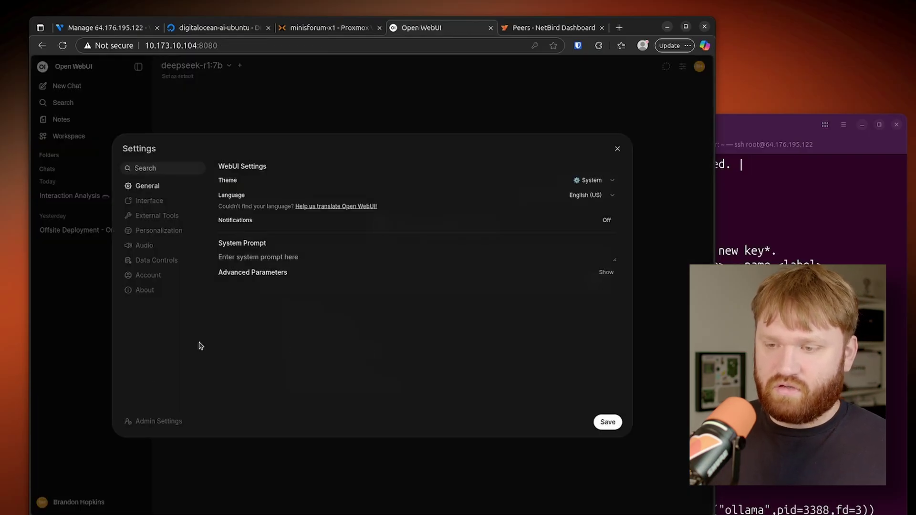
click(143, 425)
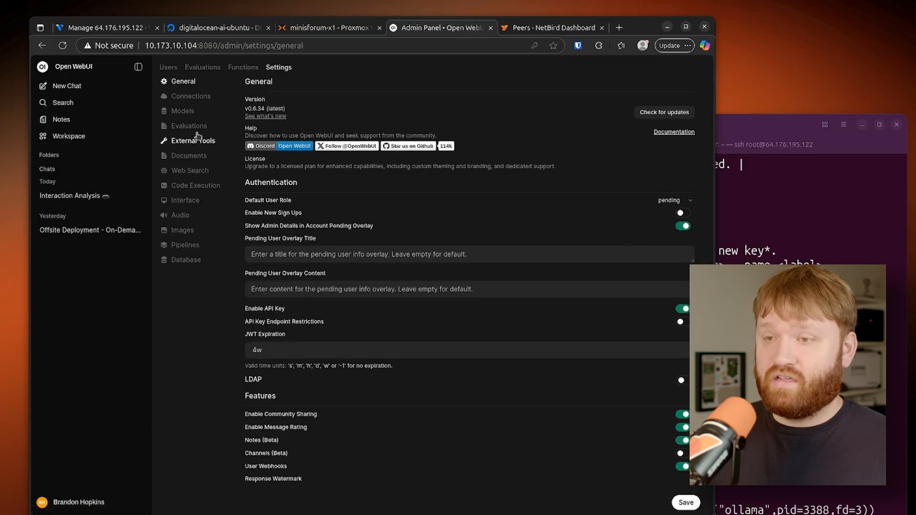
click(190, 96)
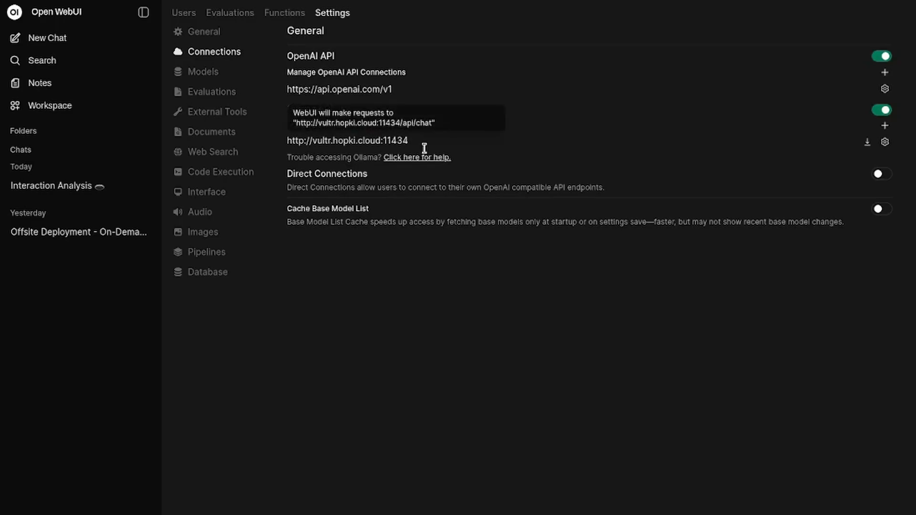
click(885, 126)
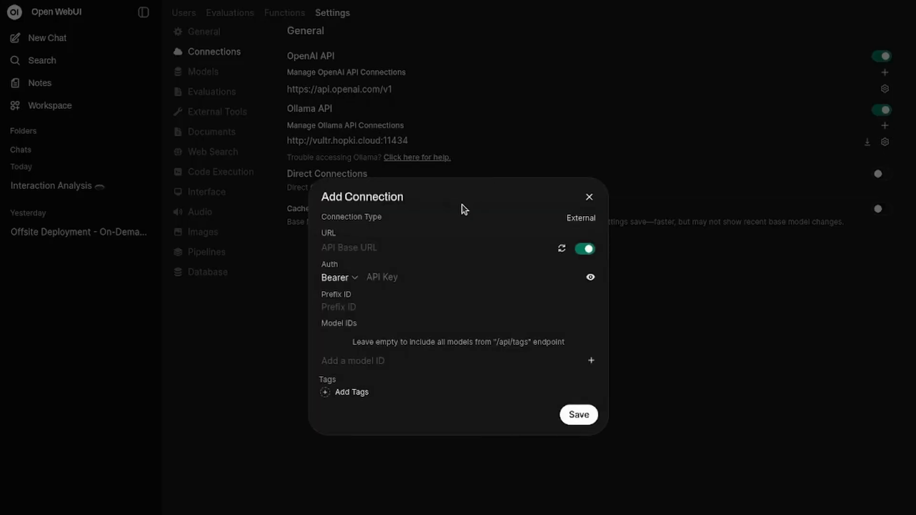
Step: Add digitalocean-ai-ubuntu.hopki.cloud:11434 with authentication None, verify the connection, and save it
right_click(358, 248)
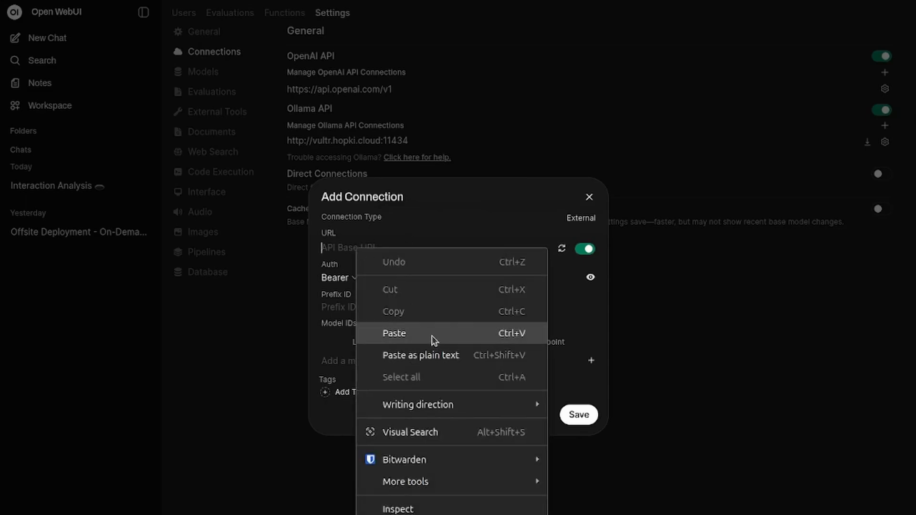
click(432, 336)
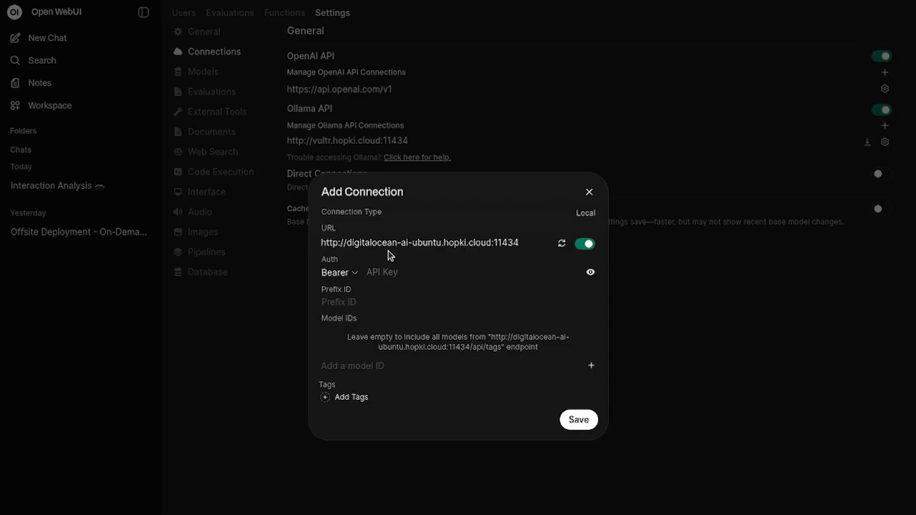
click(352, 273)
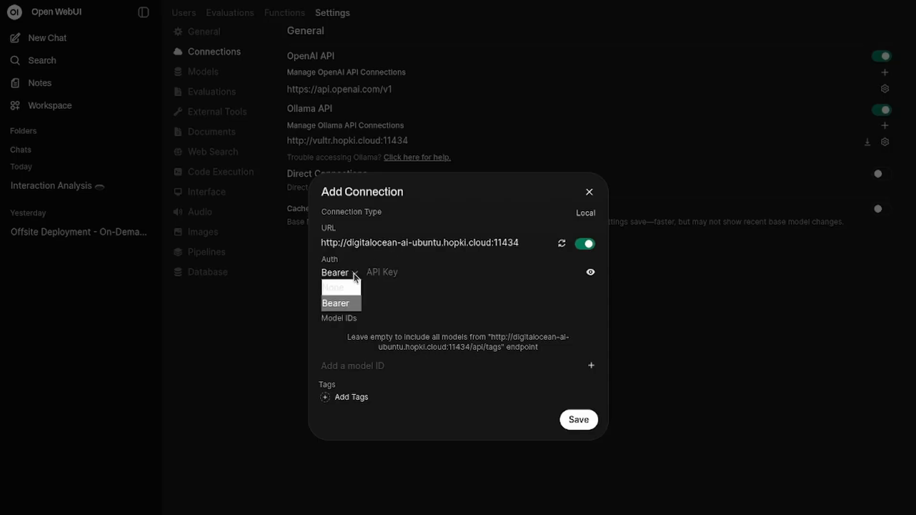
click(337, 287)
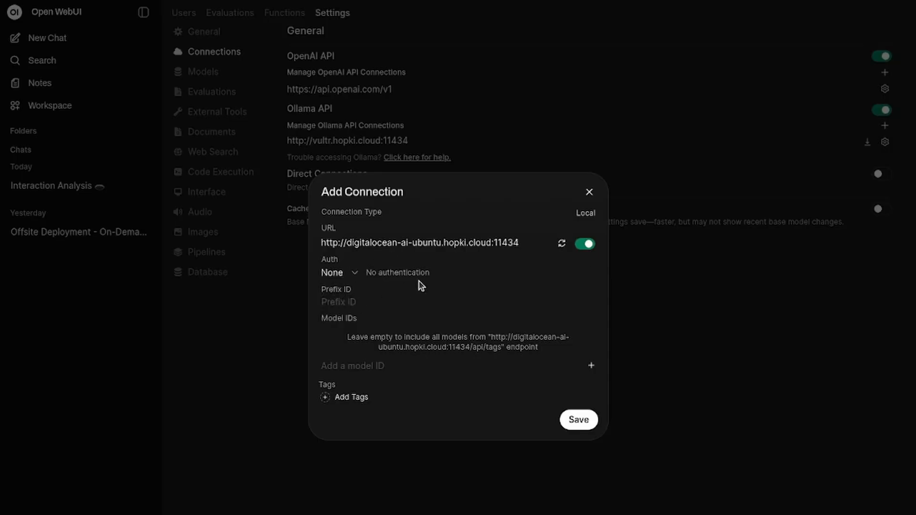
click(561, 244)
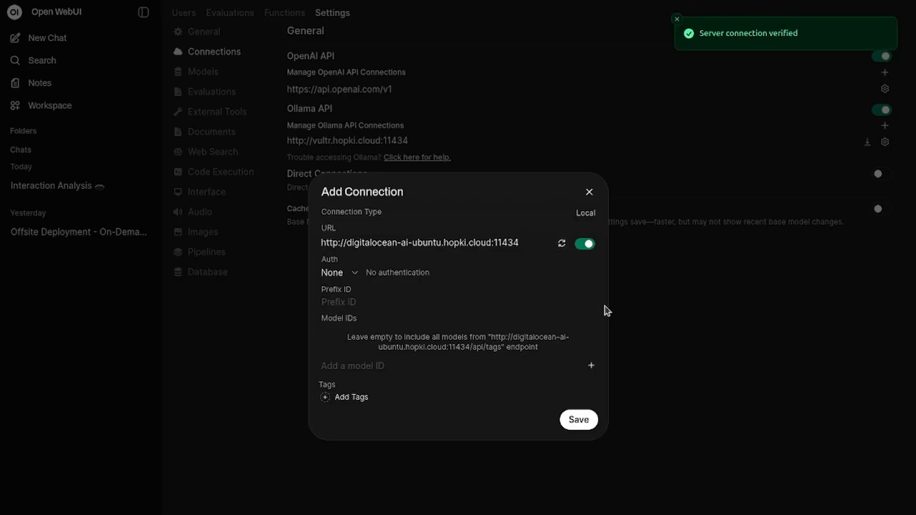
click(579, 420)
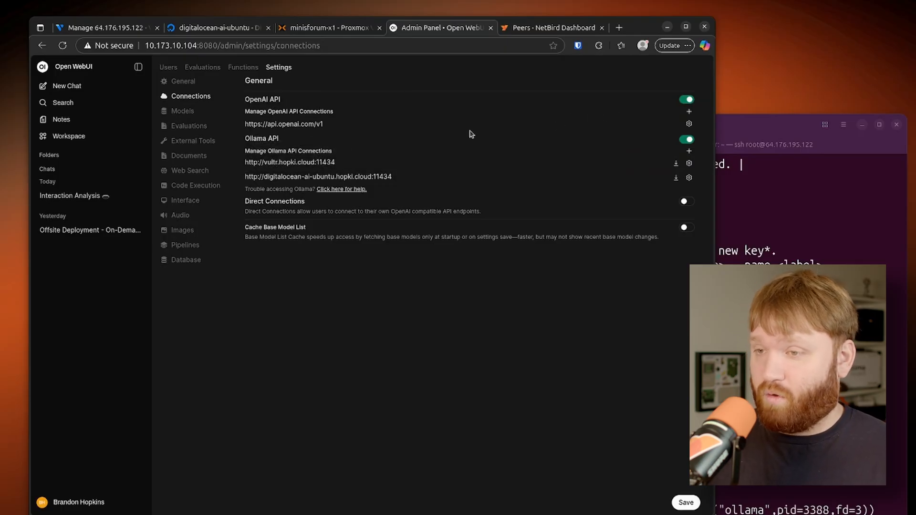
Step: Start a new chat with gpt-oss:20b selected while the SSH terminal monitors Ollama and GPU usage
click(41, 67)
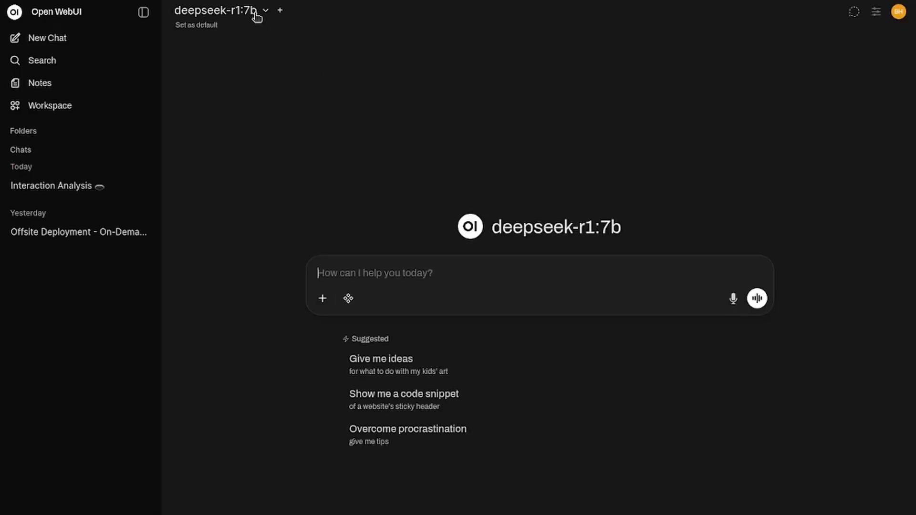
click(257, 14)
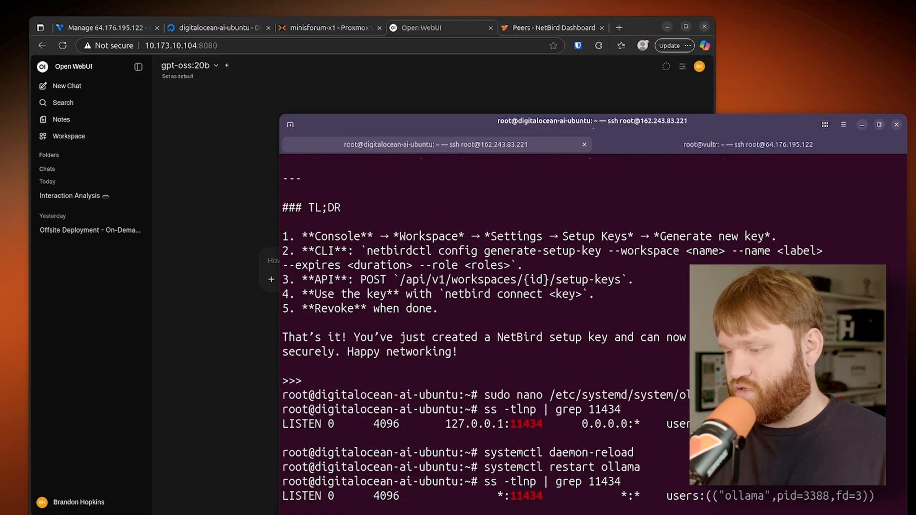
scroll(501, 322, down, 2)
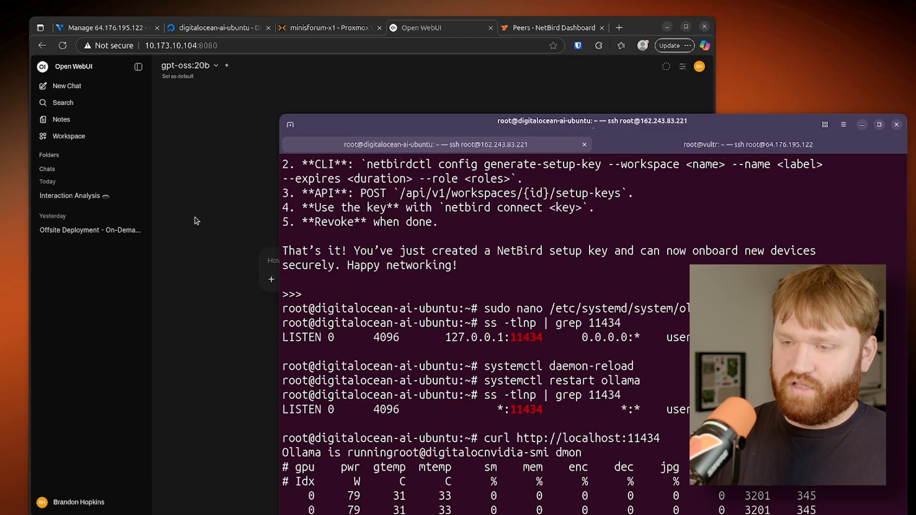
click(196, 221)
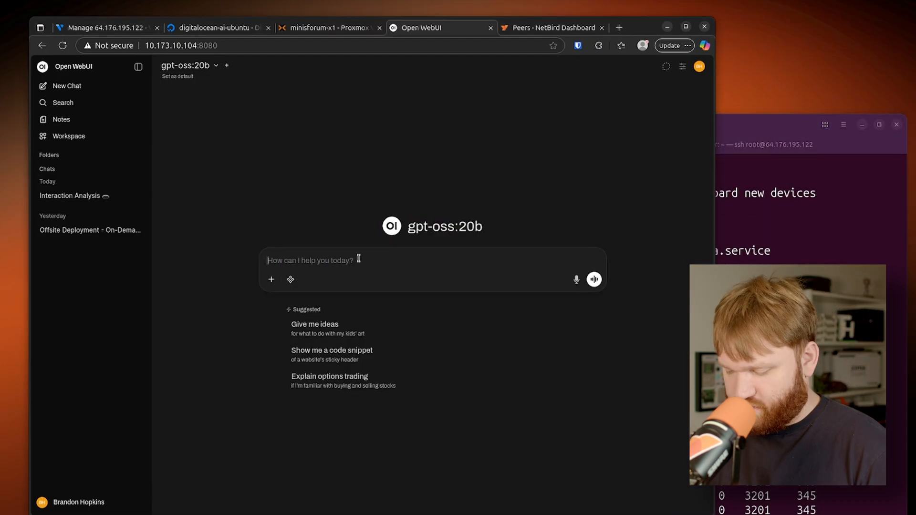
Step: Send the pasted NetBird offsite-GPU guide prompt to gpt-oss:20b and watch nvidia-smi in the terminal
key(ctrl+v)
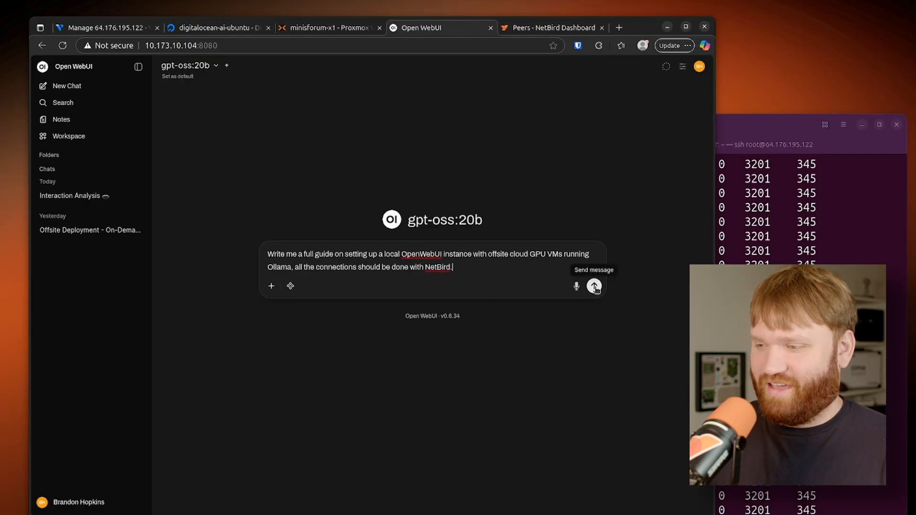
click(594, 287)
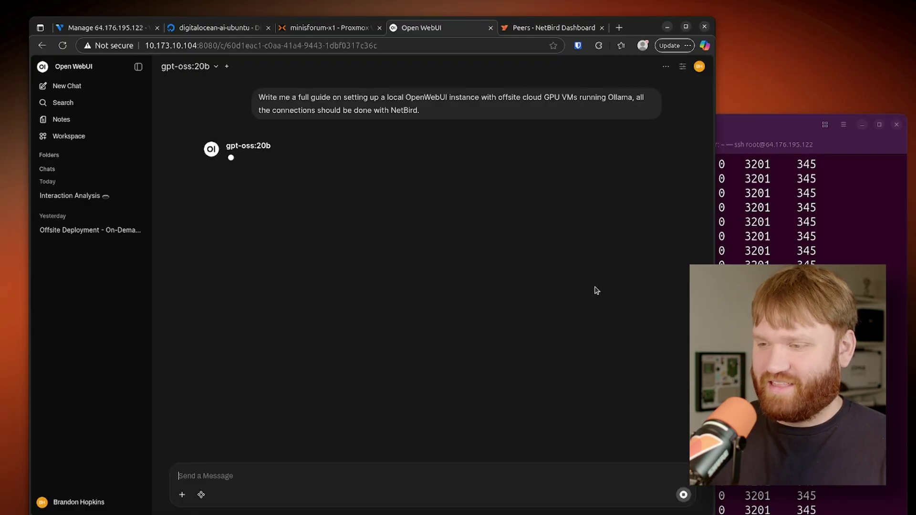
click(796, 258)
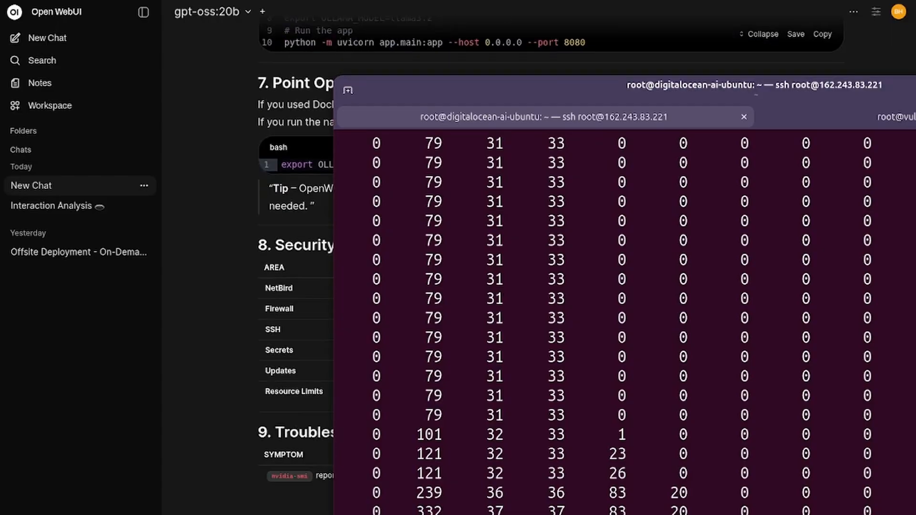
scroll(239, 459, down, 10)
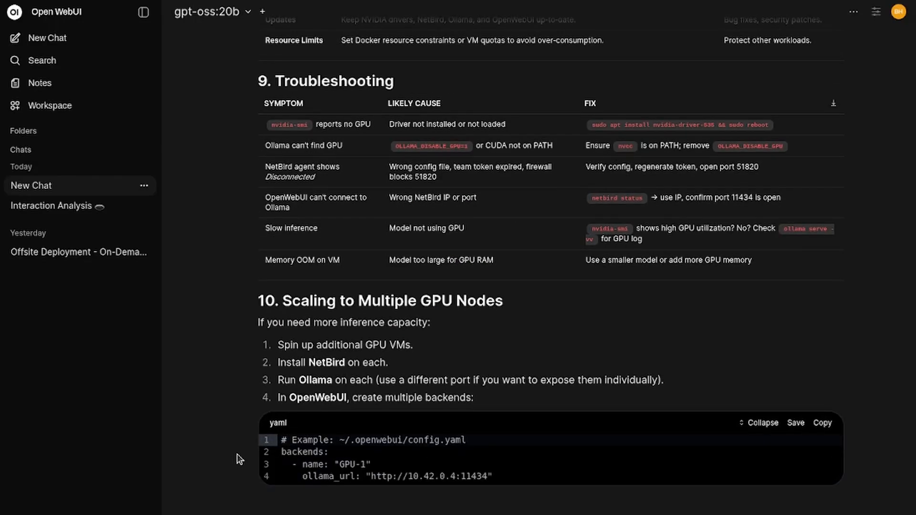
scroll(239, 459, down, 4)
scroll(430, 358, down, 4)
scroll(538, 308, down, 4)
scroll(617, 272, down, 4)
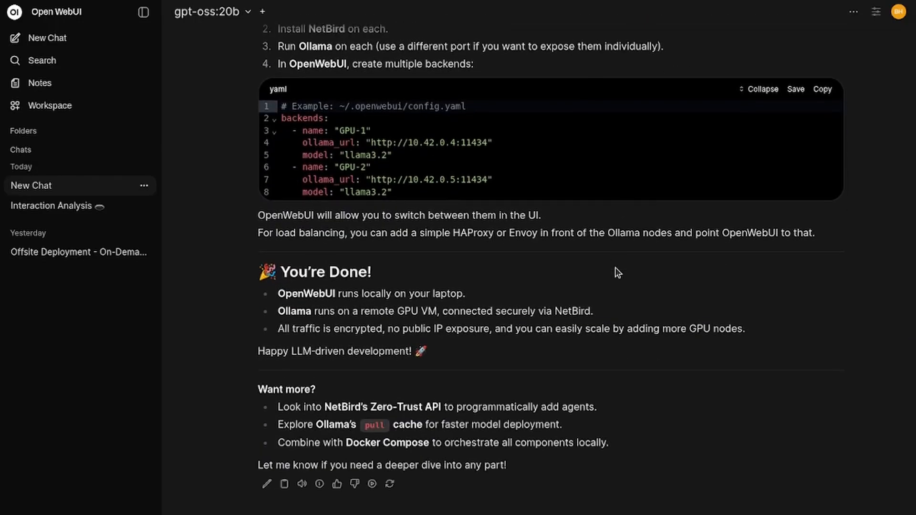
scroll(525, 306, down, 3)
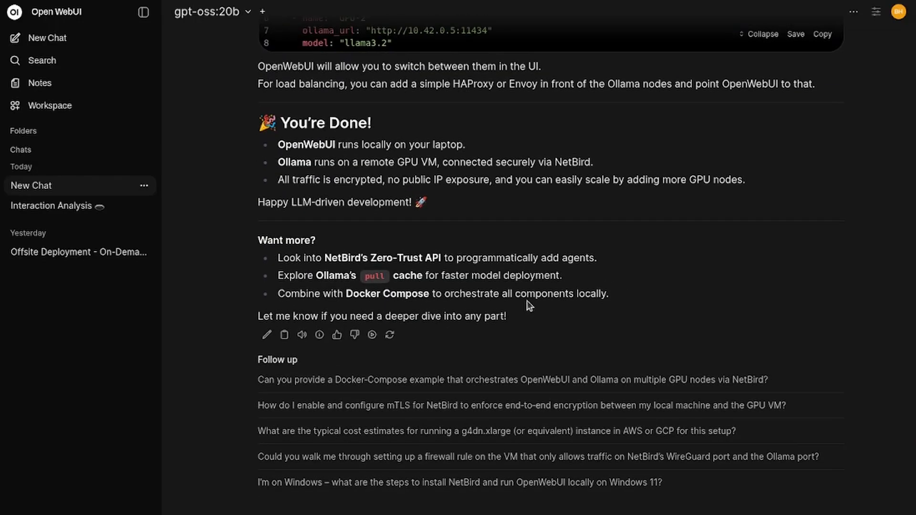
scroll(556, 294, up, 5)
scroll(555, 294, up, 4)
scroll(555, 295, up, 4)
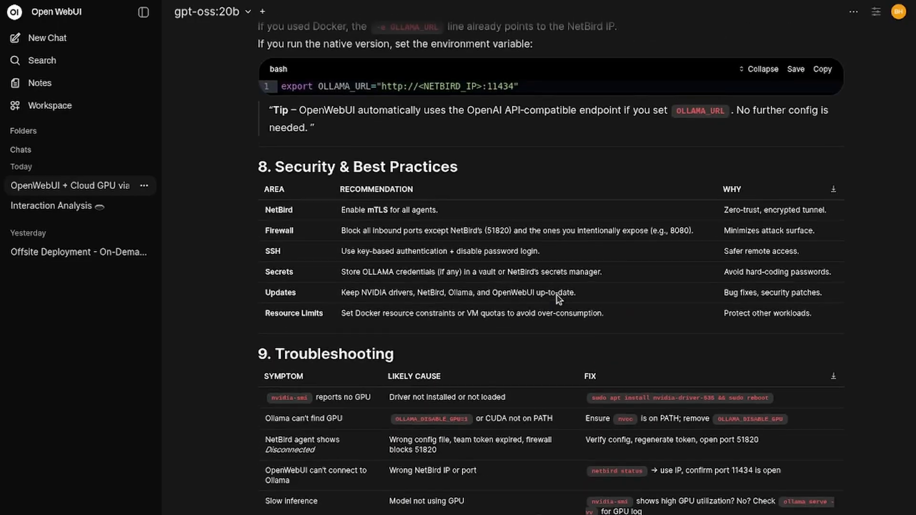
scroll(557, 298, up, 4)
scroll(559, 299, down, 1)
scroll(444, 209, up, 3)
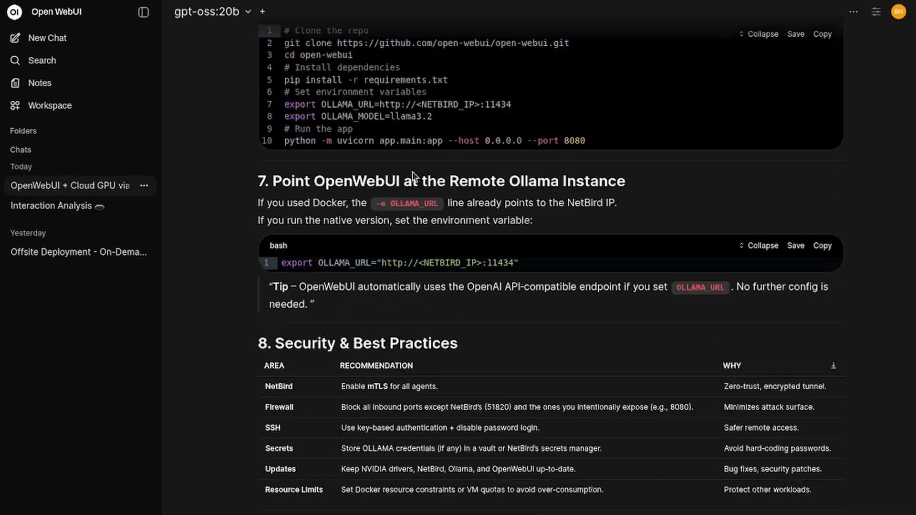
scroll(413, 171, up, 3)
scroll(325, 202, up, 3)
scroll(409, 254, up, 3)
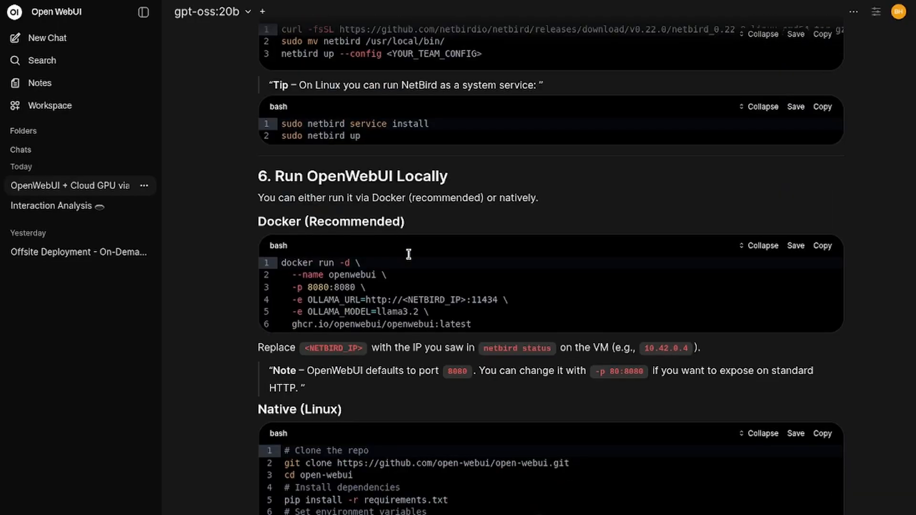
scroll(501, 300, up, 6)
scroll(523, 286, up, 6)
scroll(523, 286, up, 6)
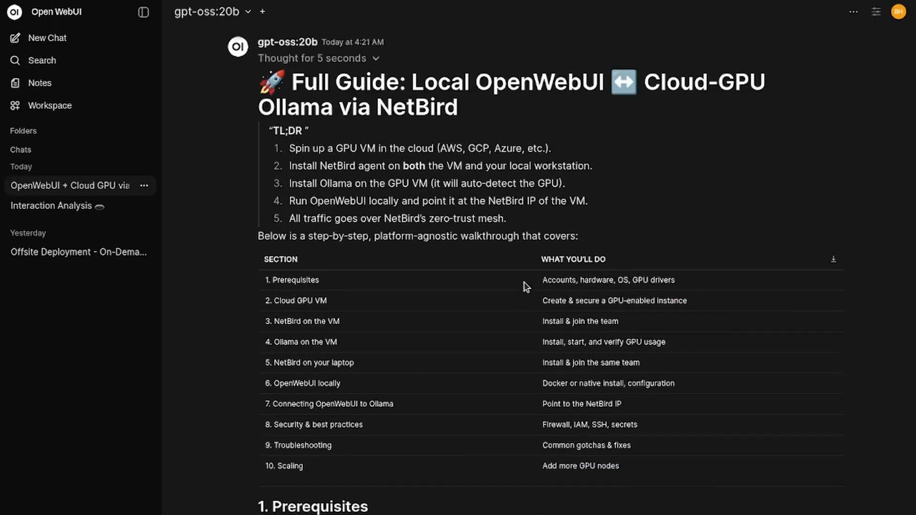
scroll(522, 287, up, 3)
Step: Select the original guide prompt text in the chat for reuse
drag(538, 70, 308, 45)
key(ctrl+c)
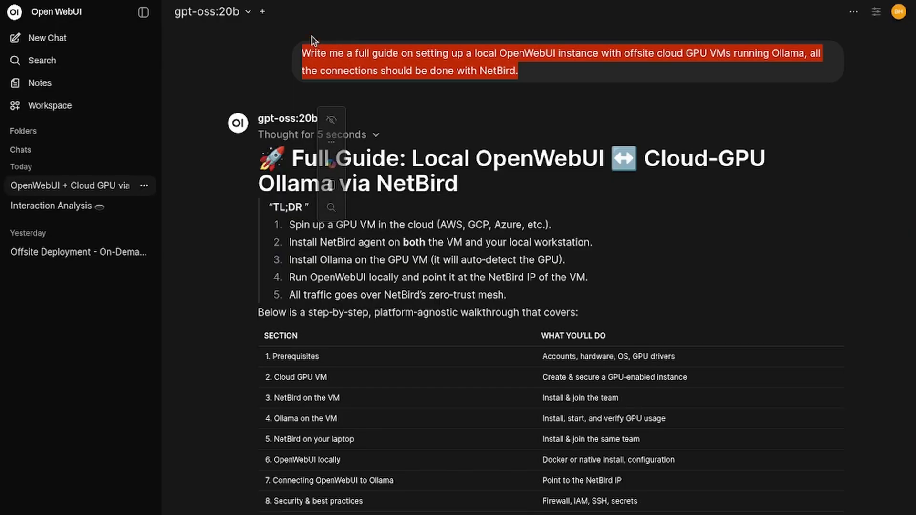
Step: Switch the chat model to deepseek-r1:7b and resend the same NetBird guide prompt
click(210, 14)
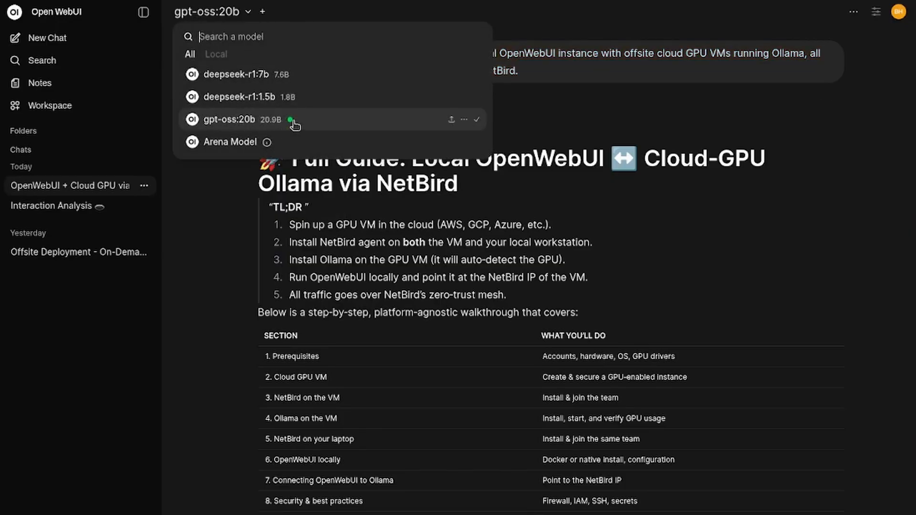
click(283, 76)
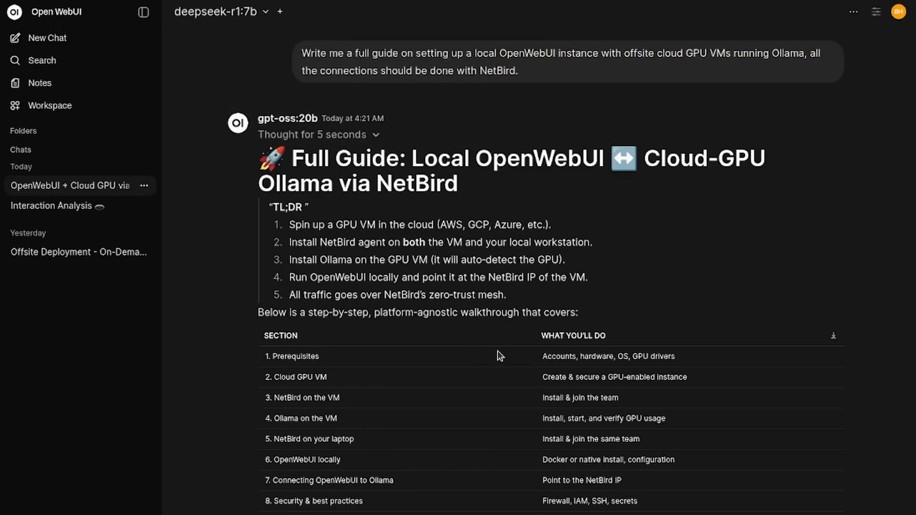
scroll(499, 354, down, 10)
scroll(693, 289, down, 10)
scroll(660, 329, down, 10)
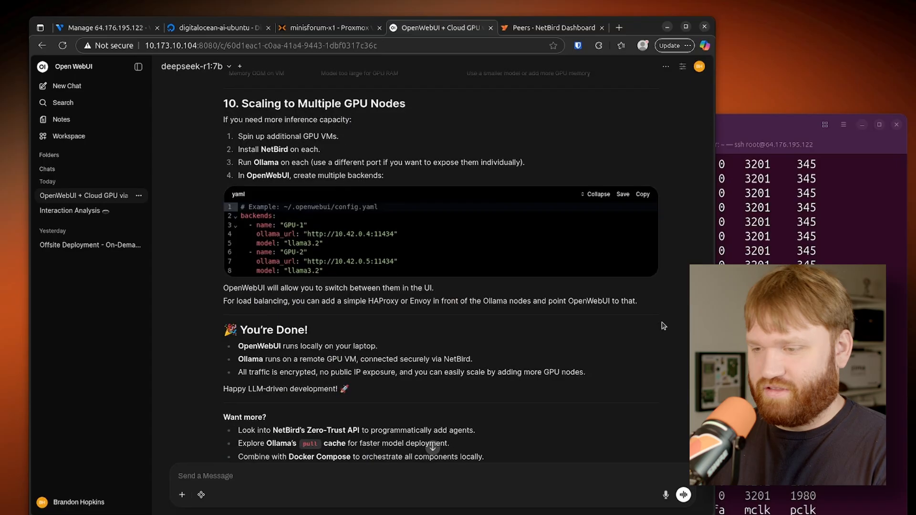
scroll(659, 329, down, 5)
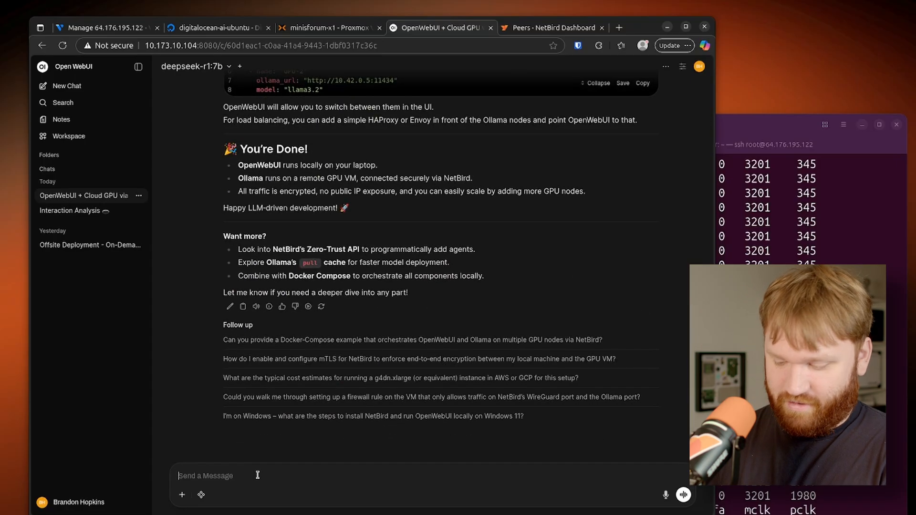
key(ctrl+v)
key(Return)
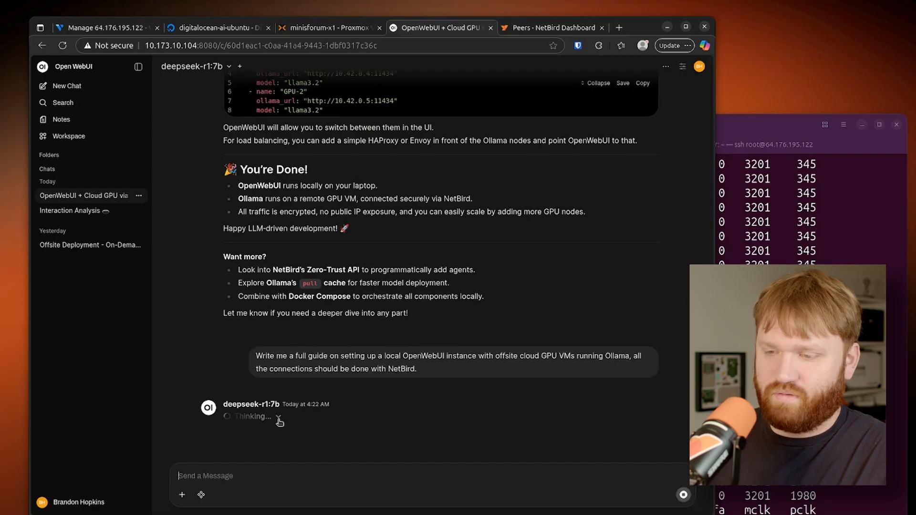
scroll(284, 414, down, 5)
scroll(300, 358, down, 5)
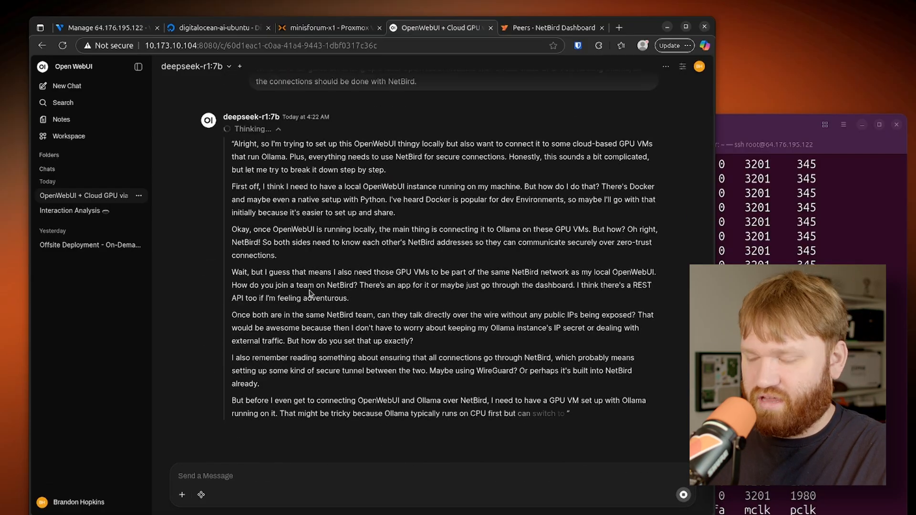